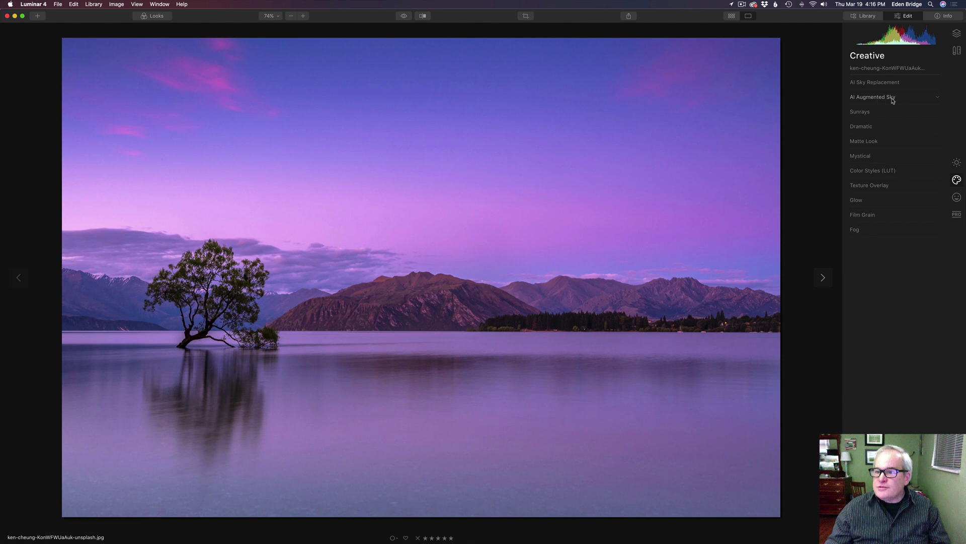
Step: Expand AI Augmented Sky, try the Aurora 1 object, then settle on Balloon 1
{"action": "left_click", "coordinate": [892, 99]}
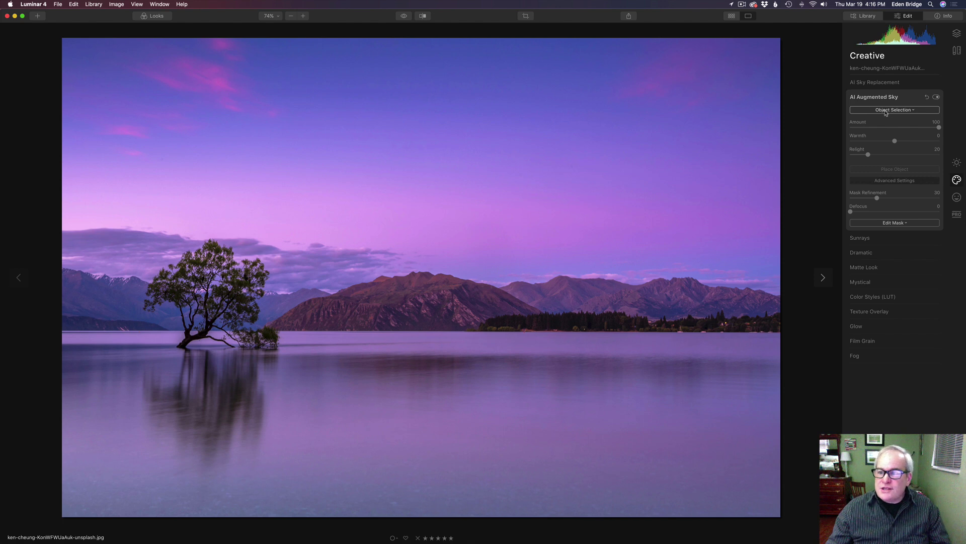
{"action": "left_click", "coordinate": [907, 111]}
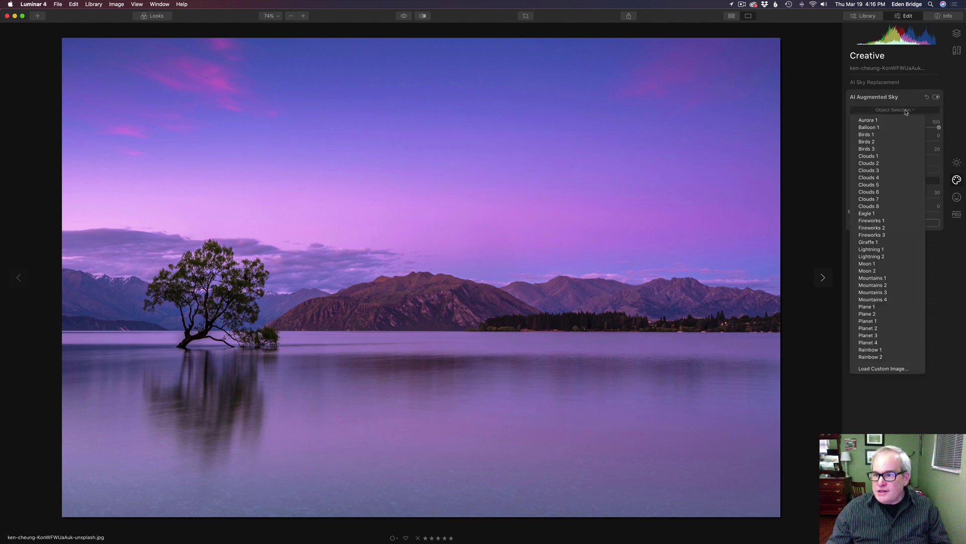
{"action": "left_click", "coordinate": [879, 121]}
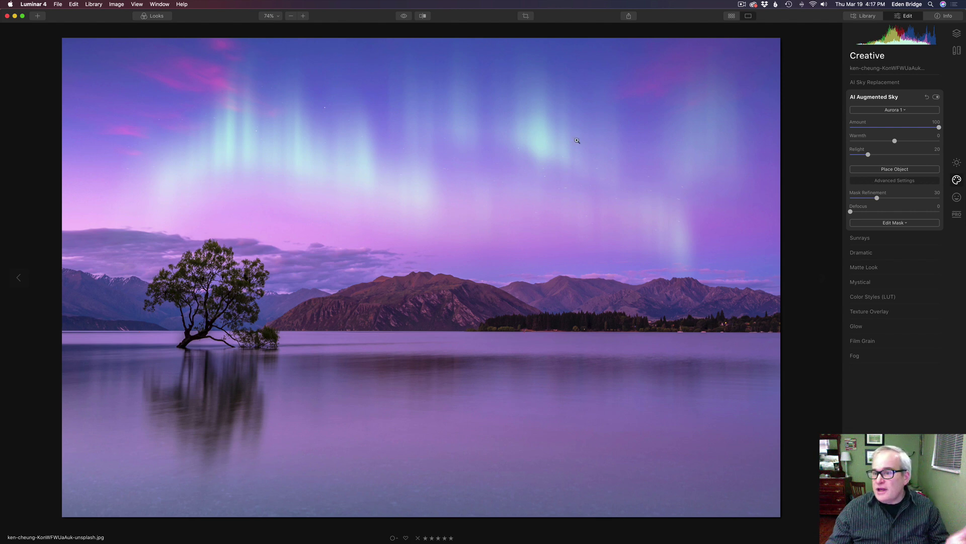
{"action": "left_click", "coordinate": [905, 110]}
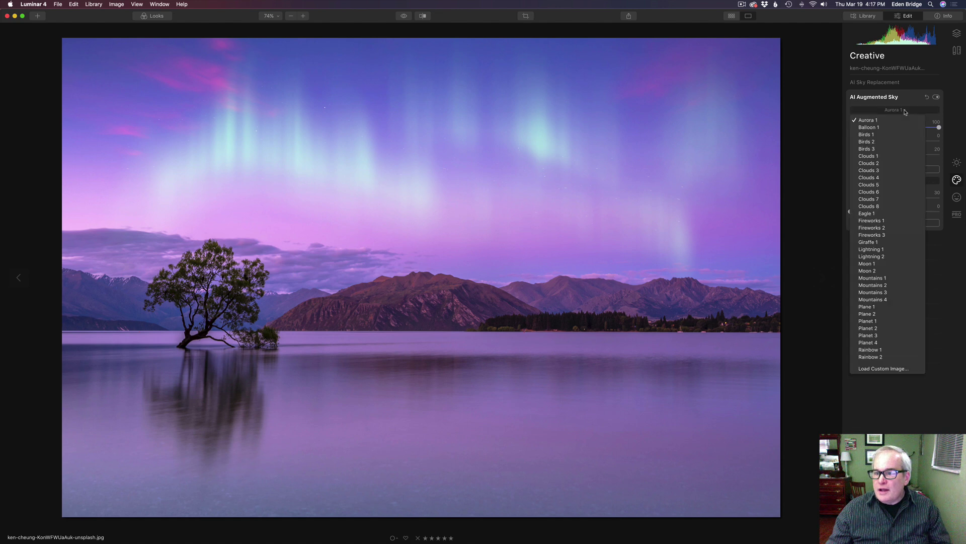
{"action": "left_click", "coordinate": [882, 127]}
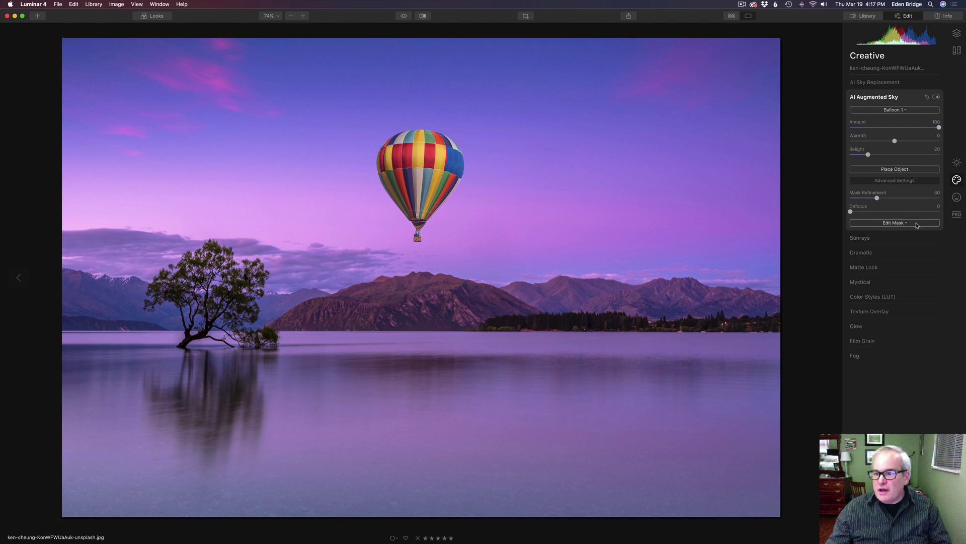
Step: Shrink the balloon and place it in the upper-right sky
{"action": "left_click", "coordinate": [904, 170]}
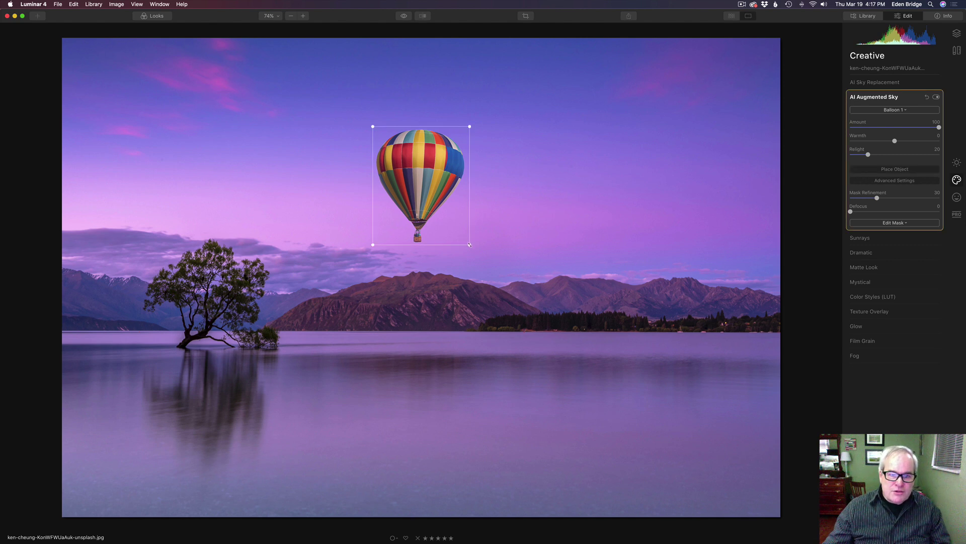
{"action": "left_click_drag", "start_coordinate": [469, 244], "coordinate": [416, 180]}
{"action": "left_click_drag", "start_coordinate": [391, 145], "coordinate": [584, 159]}
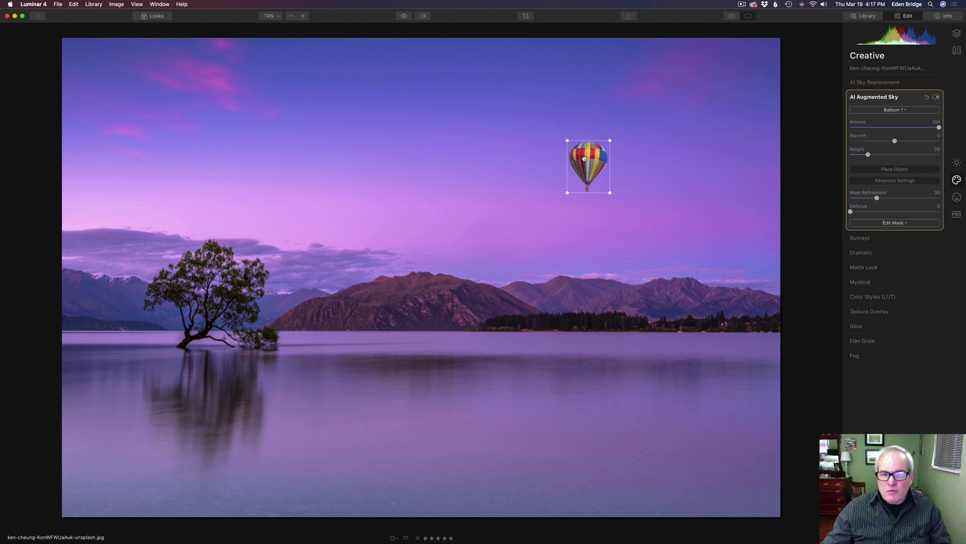
{"action": "left_click", "coordinate": [905, 171]}
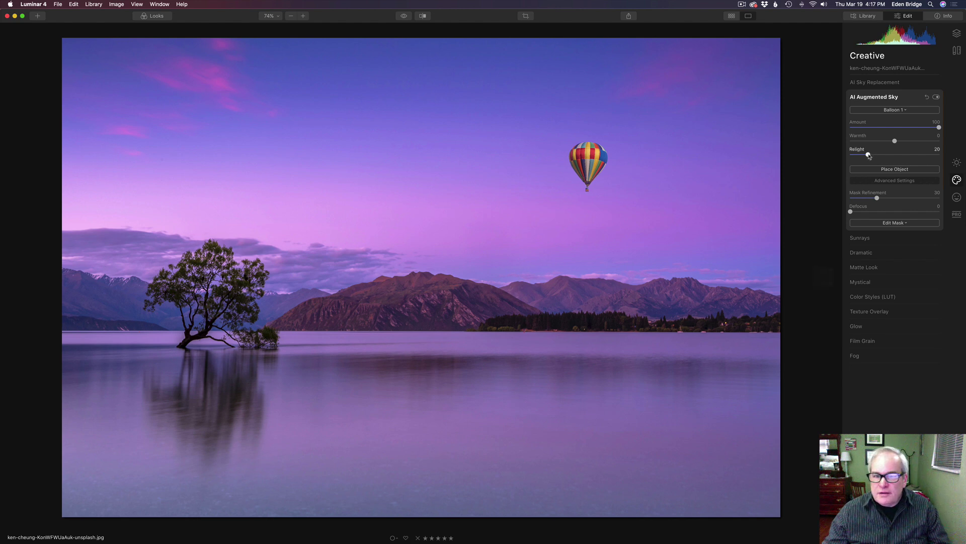
Step: Raise Relight to 45, try and reset Warmth and Defocus, and set Mask Refinement to 30
{"action": "left_click_drag", "start_coordinate": [868, 155], "coordinate": [892, 159]}
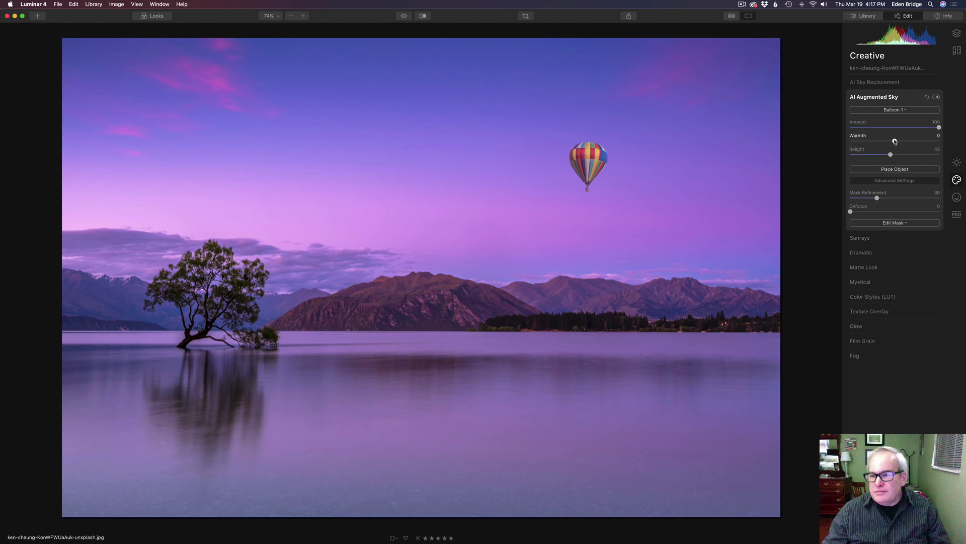
{"action": "mouse_move", "coordinate": [895, 141]}
{"action": "left_mouse_down"}
{"action": "mouse_move", "coordinate": [937, 139]}
{"action": "mouse_move", "coordinate": [838, 148]}
{"action": "mouse_move", "coordinate": [924, 151]}
{"action": "mouse_move", "coordinate": [910, 151]}
{"action": "left_mouse_up"}
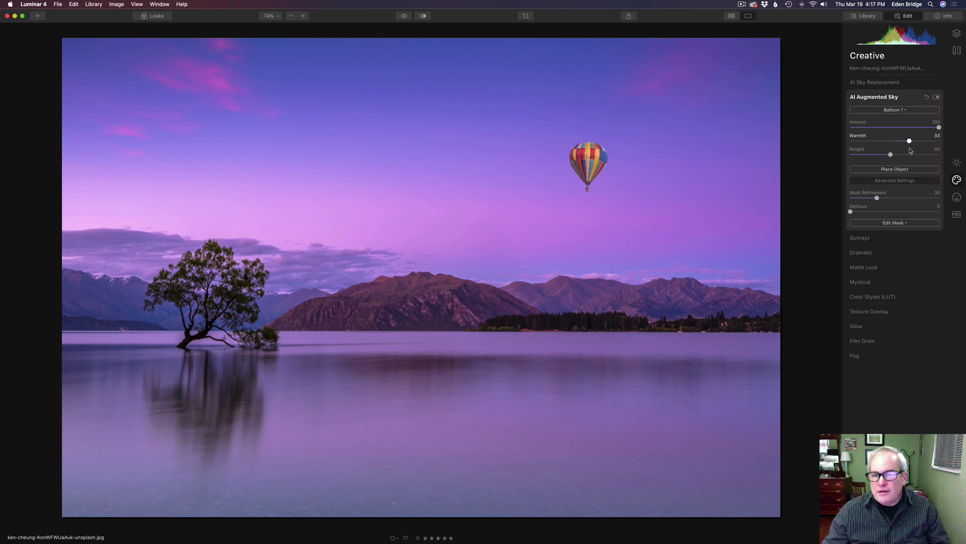
{"action": "double_click", "coordinate": [858, 136]}
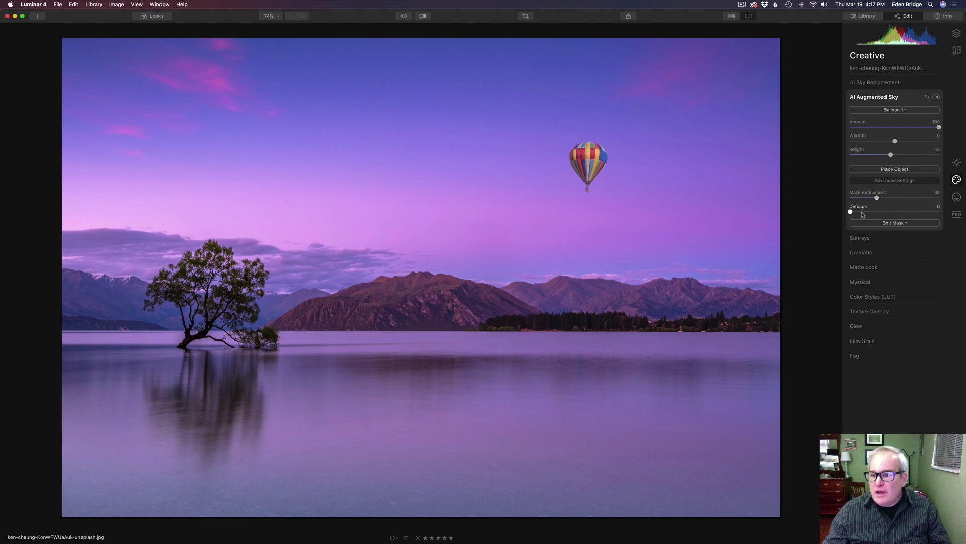
{"action": "left_click_drag", "start_coordinate": [851, 212], "coordinate": [873, 214]}
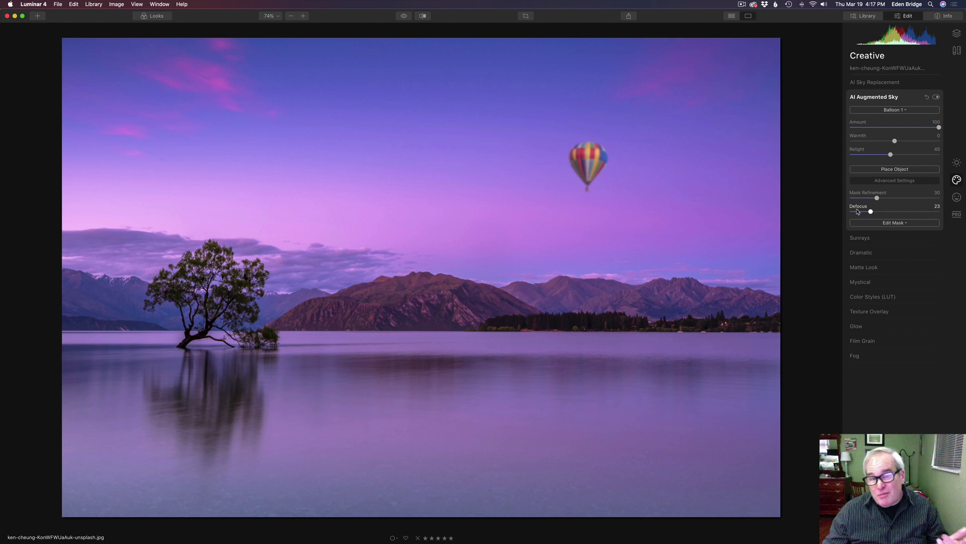
{"action": "left_click_drag", "start_coordinate": [871, 213], "coordinate": [850, 213]}
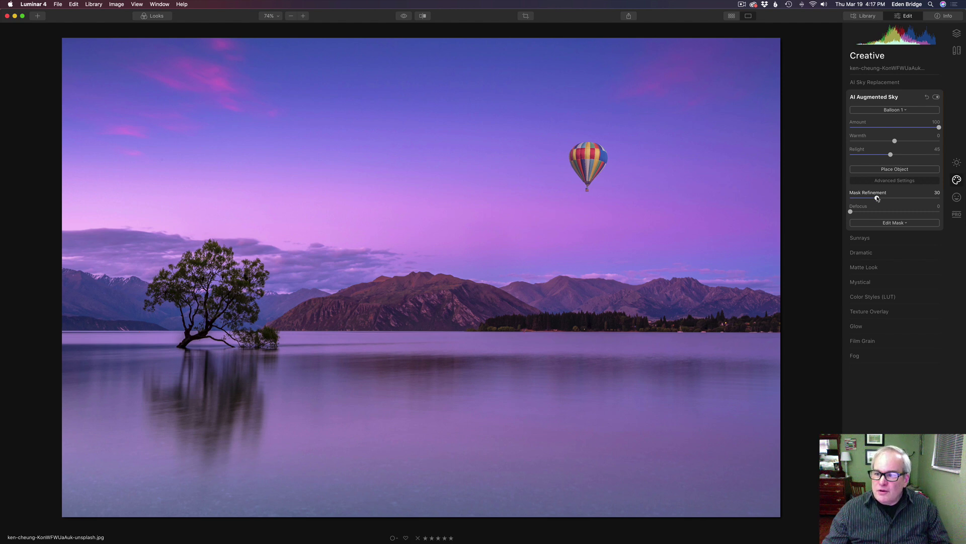
{"action": "mouse_move", "coordinate": [877, 198]}
{"action": "left_mouse_down"}
{"action": "mouse_move", "coordinate": [904, 199]}
{"action": "mouse_move", "coordinate": [848, 199]}
{"action": "mouse_move", "coordinate": [880, 199]}
{"action": "left_mouse_up"}
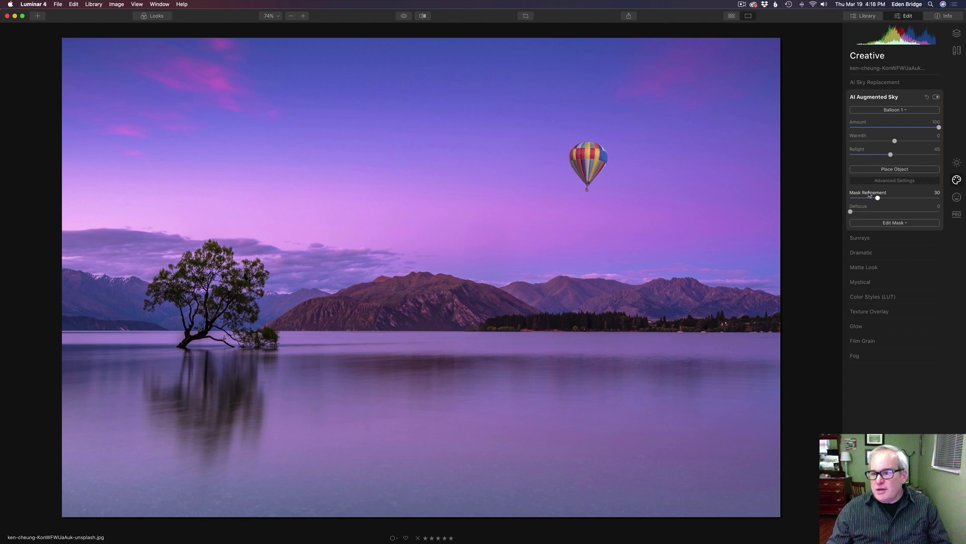
Step: Lower Relight to 20 and replace the balloon with the Birds 1 flock
{"action": "left_click", "coordinate": [867, 154]}
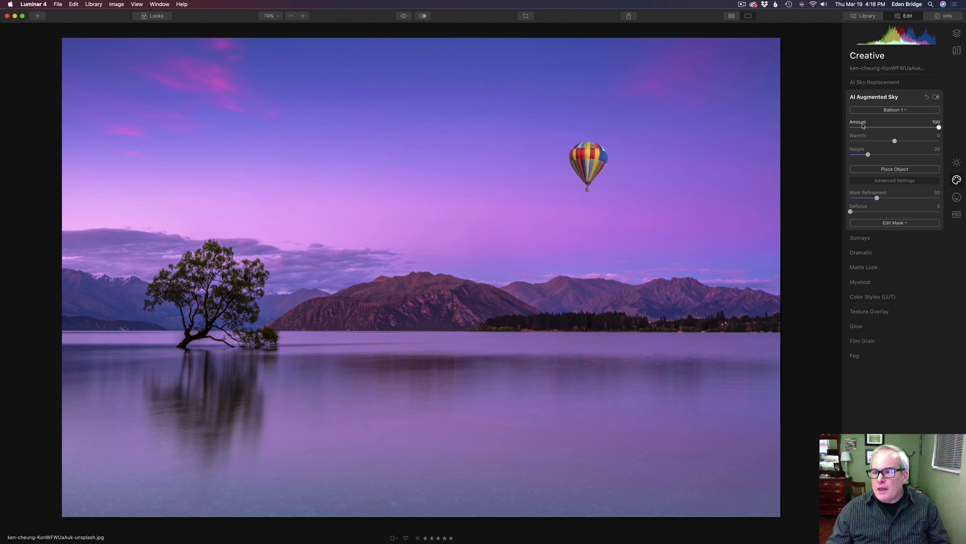
{"action": "left_click", "coordinate": [895, 110]}
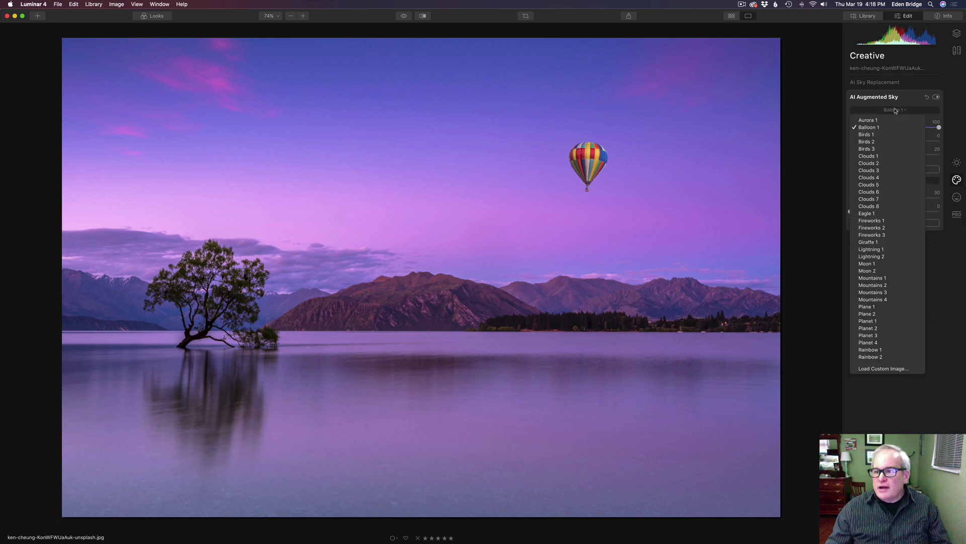
{"action": "left_click", "coordinate": [878, 135]}
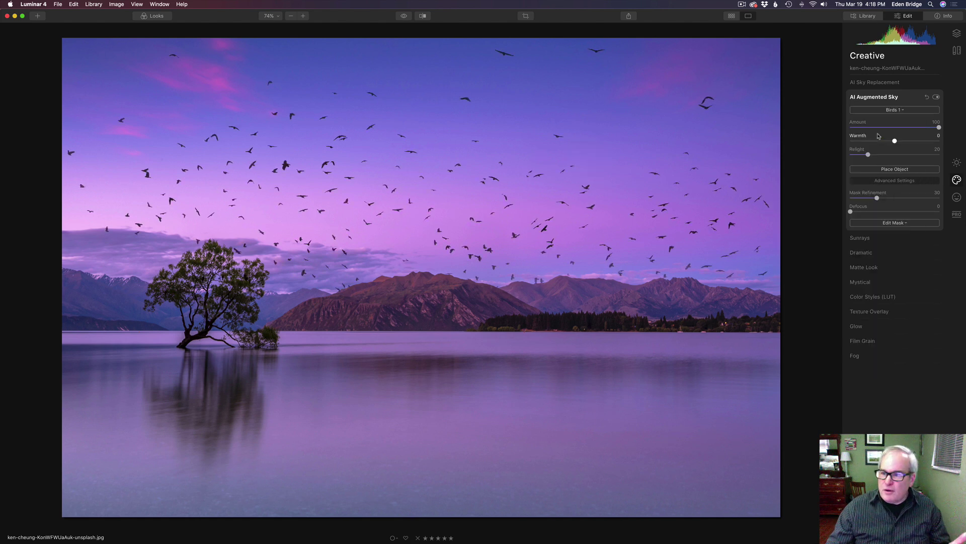
Step: Shrink the Birds 1 flock into the upper-right sky and set Relight to 0
{"action": "left_click", "coordinate": [896, 170]}
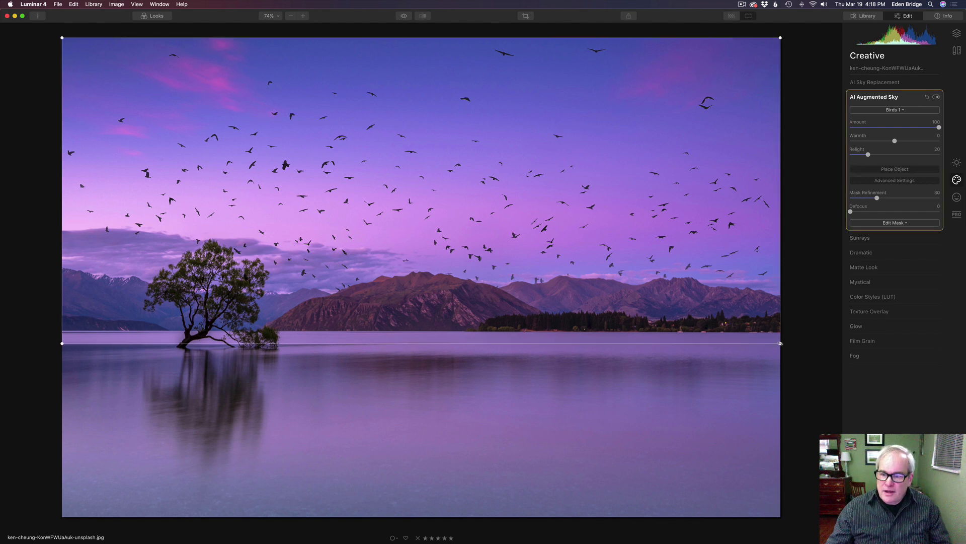
{"action": "left_click_drag", "start_coordinate": [780, 343], "coordinate": [318, 146]}
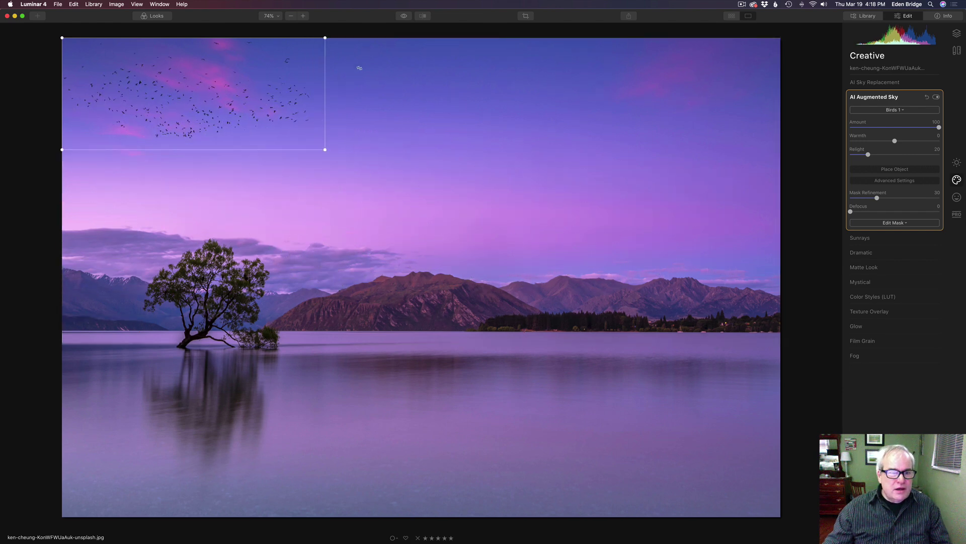
{"action": "left_click_drag", "start_coordinate": [248, 80], "coordinate": [678, 103]}
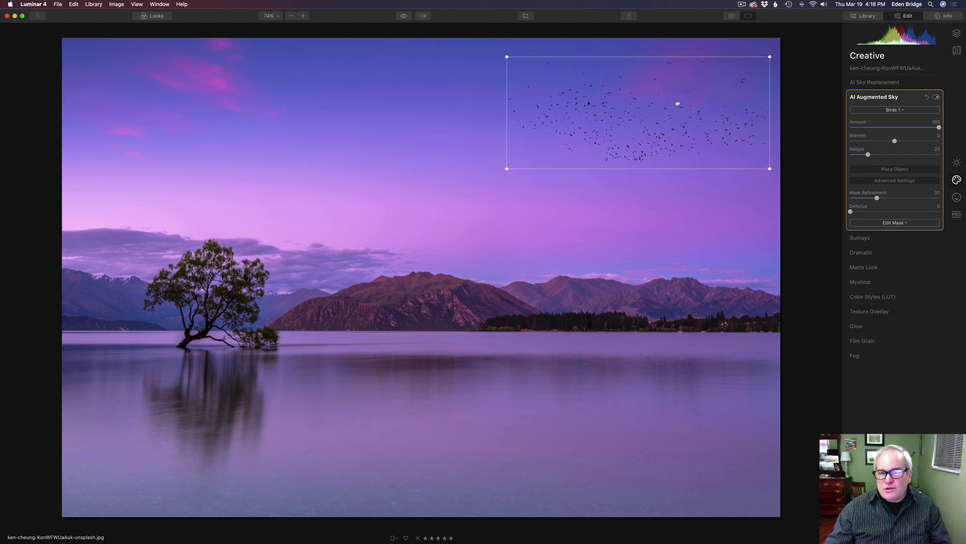
{"action": "left_click", "coordinate": [906, 170]}
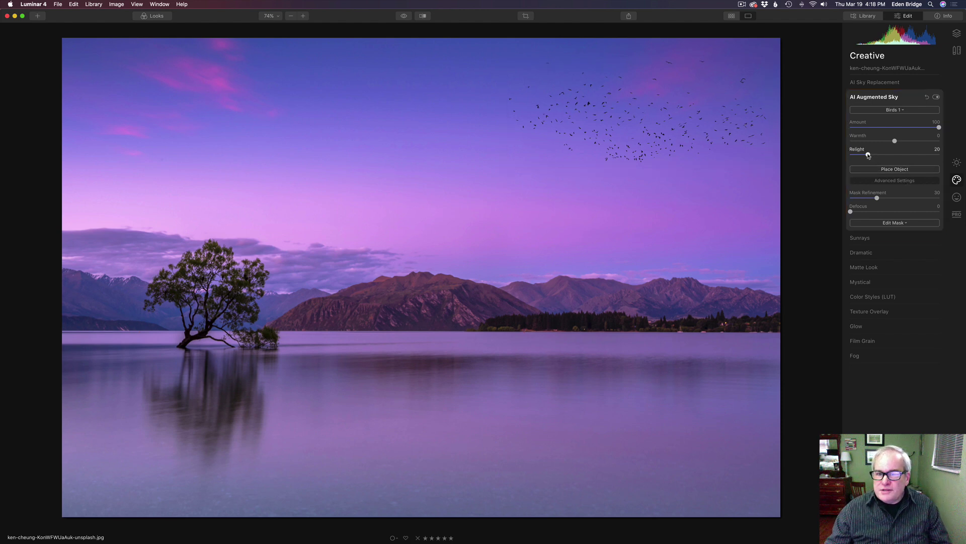
{"action": "left_click_drag", "start_coordinate": [868, 155], "coordinate": [837, 151]}
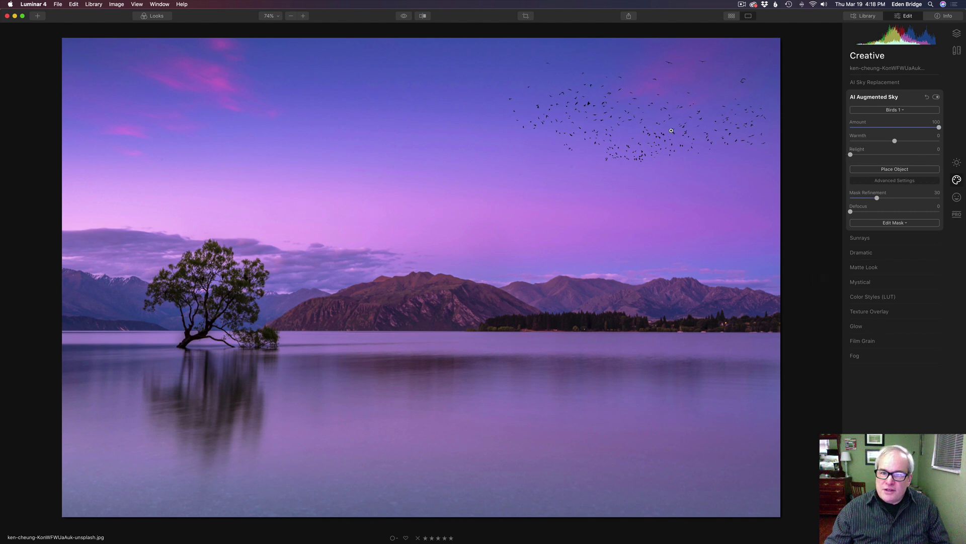
{"action": "mouse_move", "coordinate": [851, 155]}
{"action": "left_mouse_down"}
{"action": "mouse_move", "coordinate": [951, 164]}
{"action": "mouse_move", "coordinate": [839, 152]}
{"action": "left_mouse_up"}
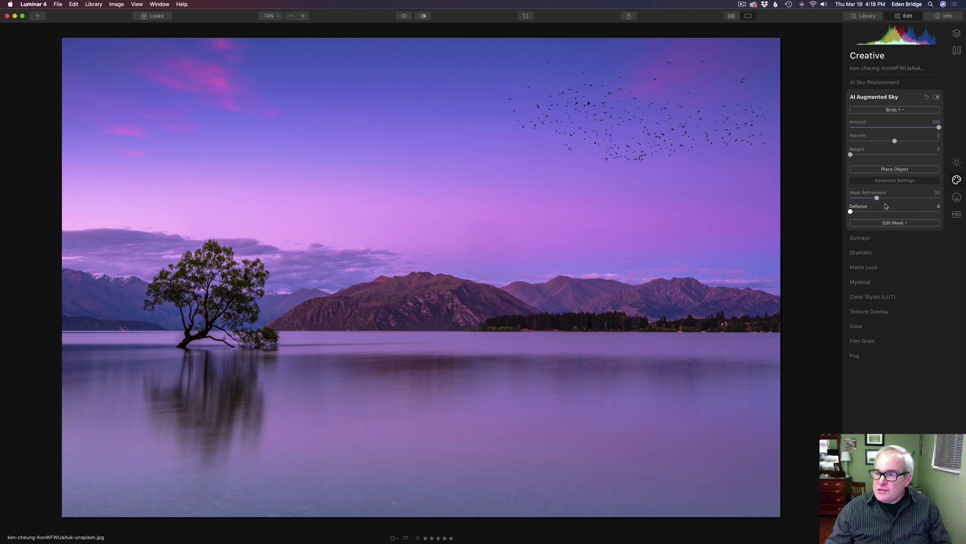
Step: Try the Birds 2 flock, then switch the sky object to Birds 3
{"action": "left_click", "coordinate": [894, 111]}
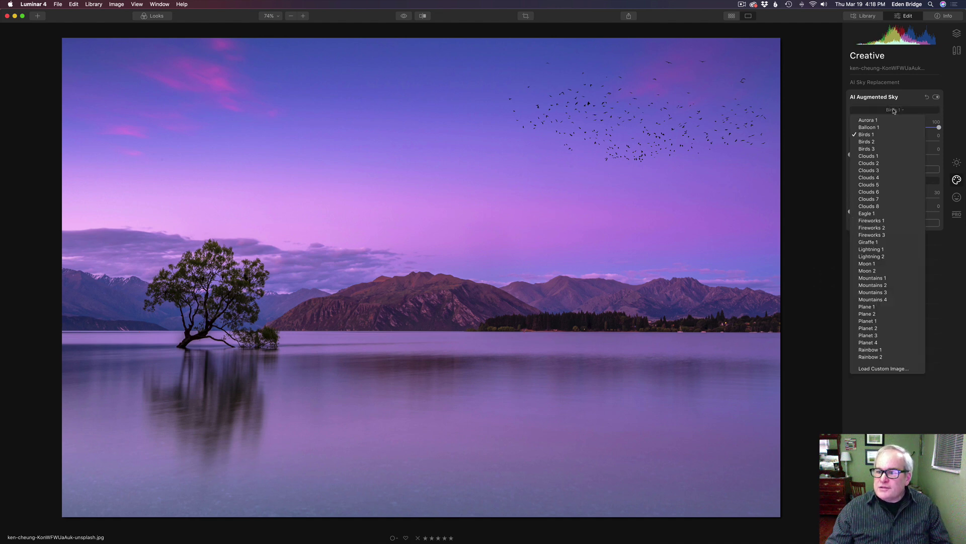
{"action": "left_click", "coordinate": [878, 142]}
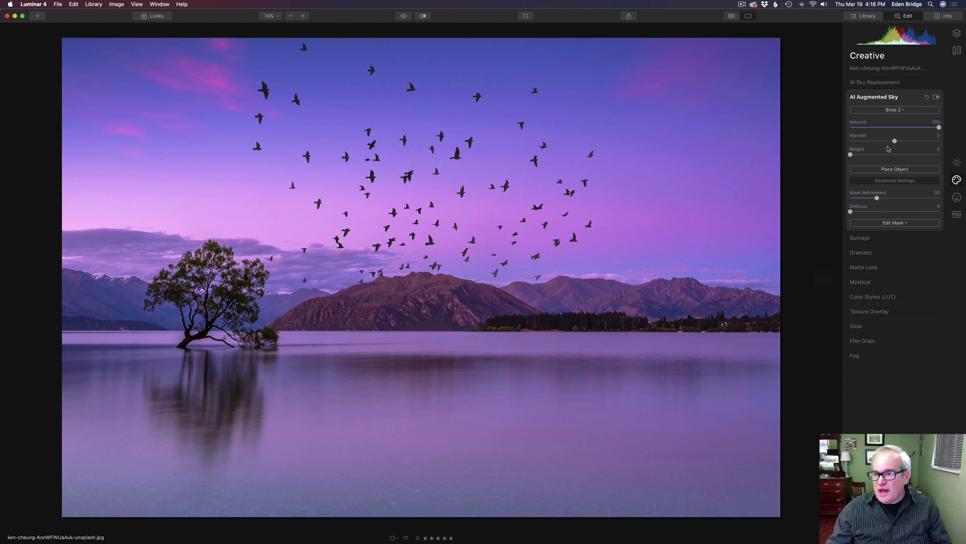
{"action": "left_click", "coordinate": [895, 111]}
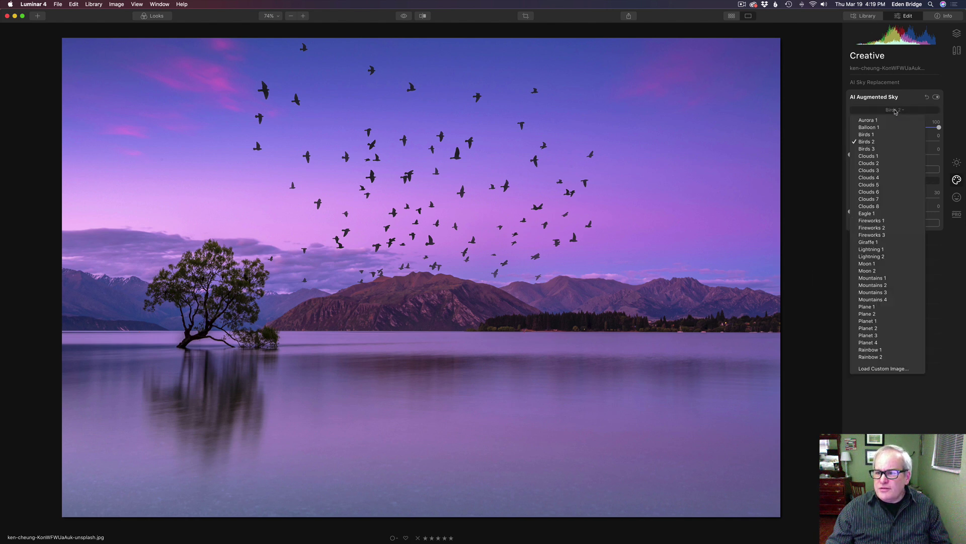
{"action": "left_click", "coordinate": [878, 149]}
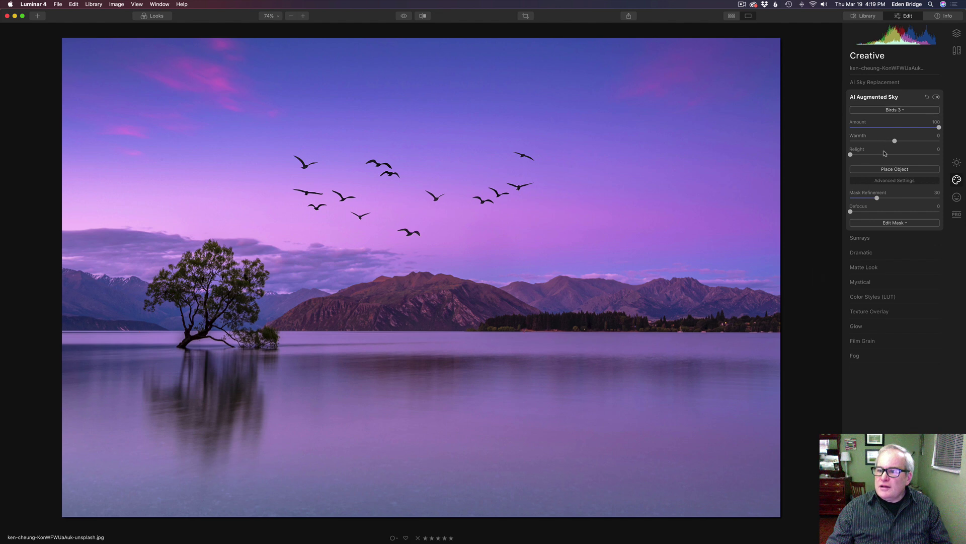
Step: Shrink the Birds 3 flock, shift it left above the tree, and adjust Relight and Defocus
{"action": "left_click", "coordinate": [887, 169]}
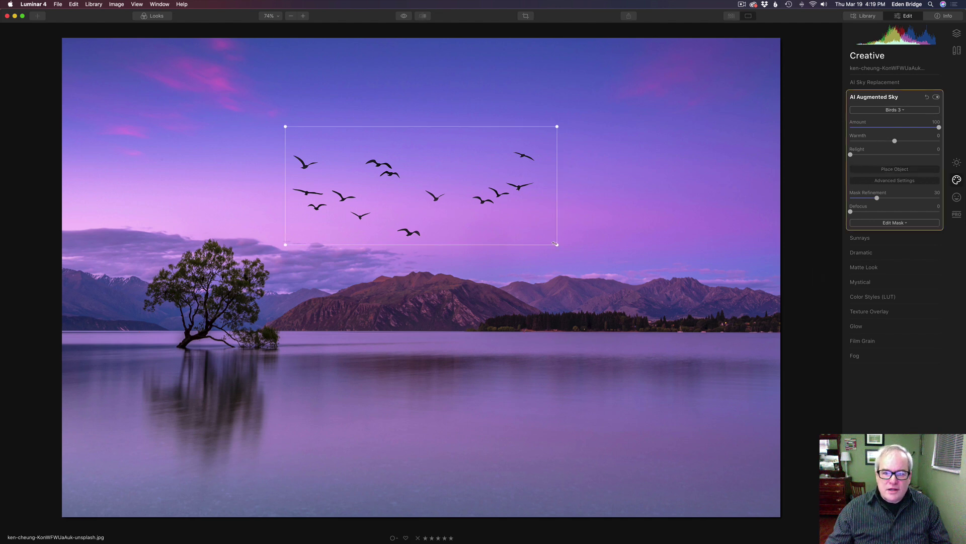
{"action": "left_click_drag", "start_coordinate": [552, 243], "coordinate": [491, 217]}
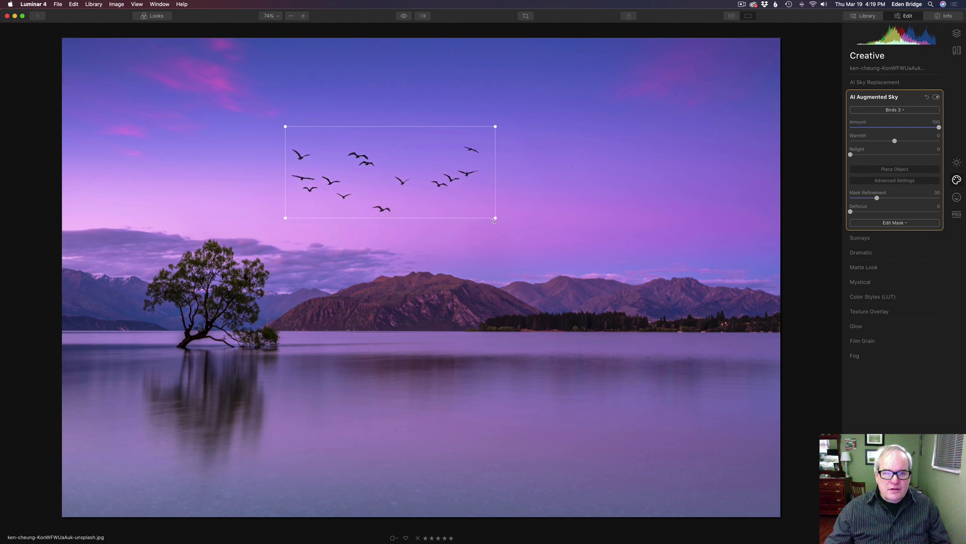
{"action": "left_click_drag", "start_coordinate": [376, 160], "coordinate": [306, 180]}
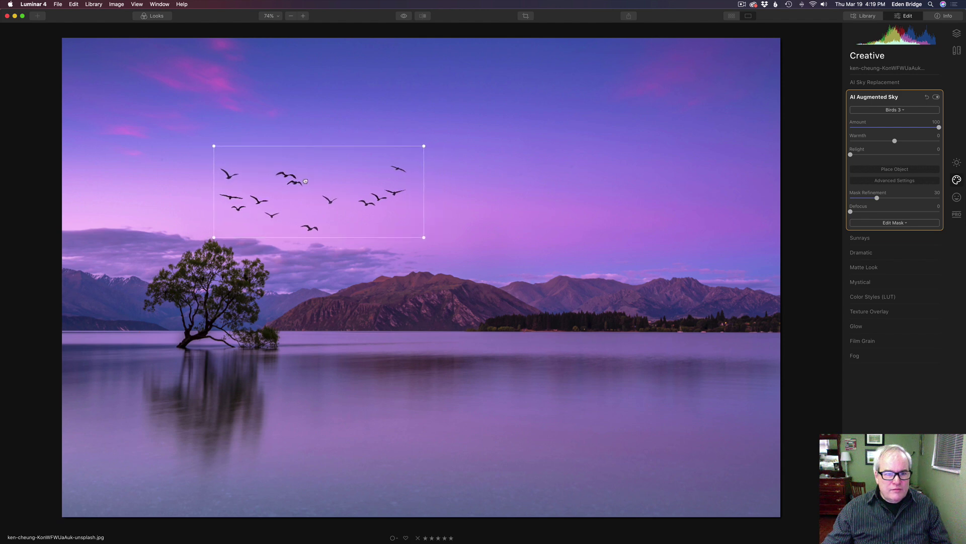
{"action": "left_click", "coordinate": [884, 170]}
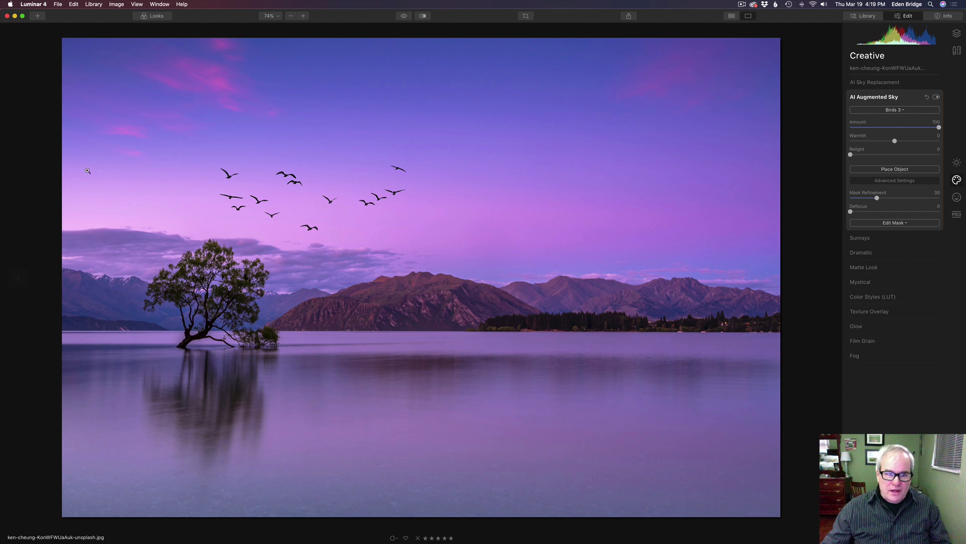
{"action": "mouse_move", "coordinate": [851, 155]}
{"action": "left_mouse_down"}
{"action": "mouse_move", "coordinate": [920, 156]}
{"action": "mouse_move", "coordinate": [849, 156]}
{"action": "left_mouse_up"}
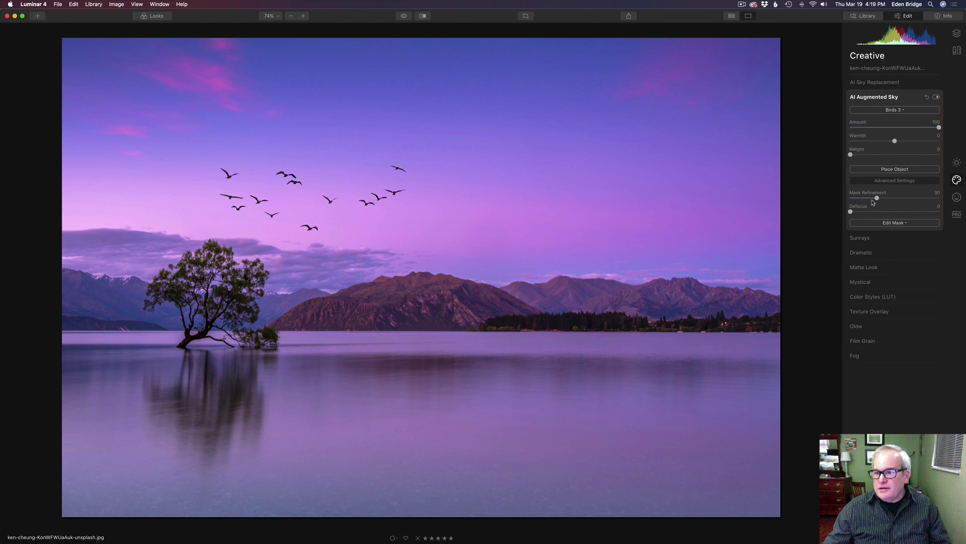
{"action": "mouse_move", "coordinate": [852, 213]}
{"action": "left_mouse_down"}
{"action": "mouse_move", "coordinate": [898, 213]}
{"action": "mouse_move", "coordinate": [833, 210]}
{"action": "left_mouse_up"}
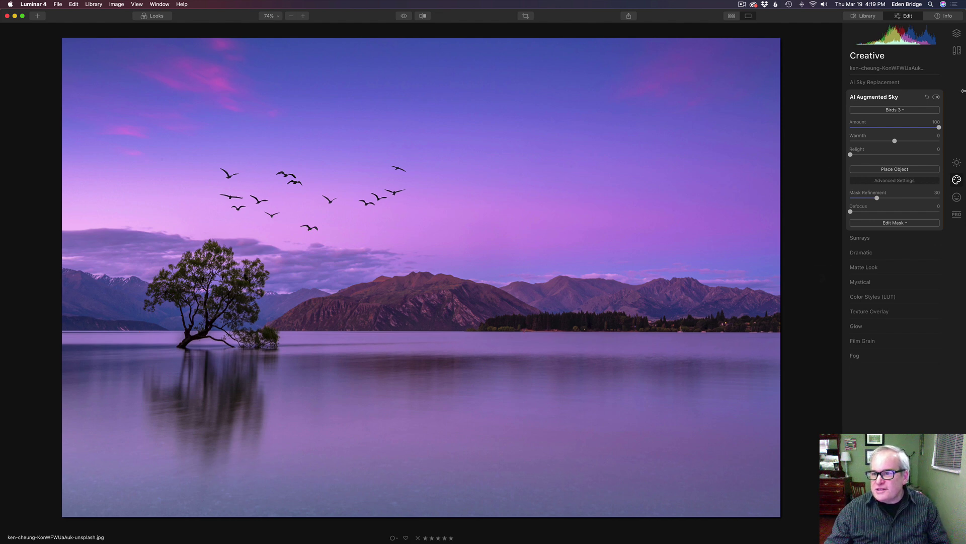
Step: Swap the birds for Clouds 1, relight it to 66, and shrink it into the upper-right sky
{"action": "left_click", "coordinate": [906, 109]}
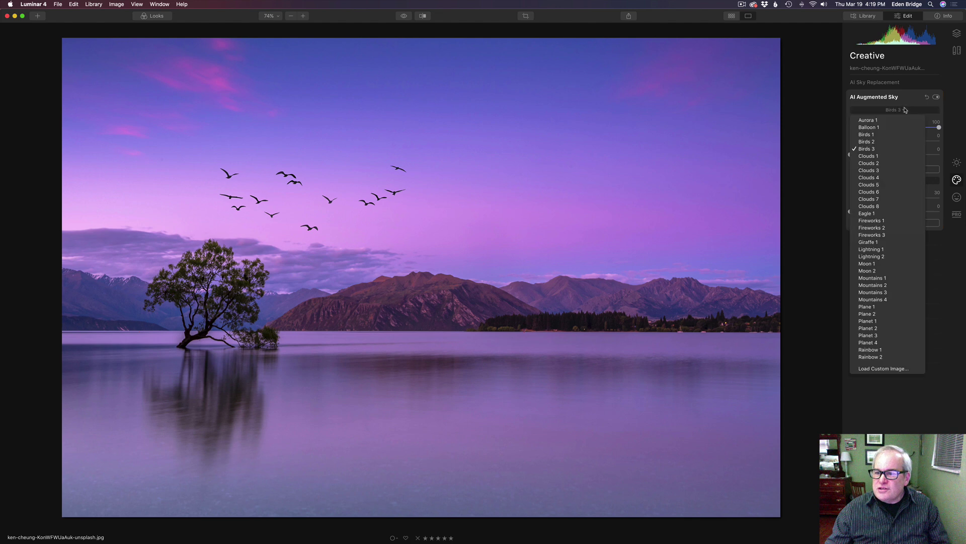
{"action": "left_click", "coordinate": [888, 158]}
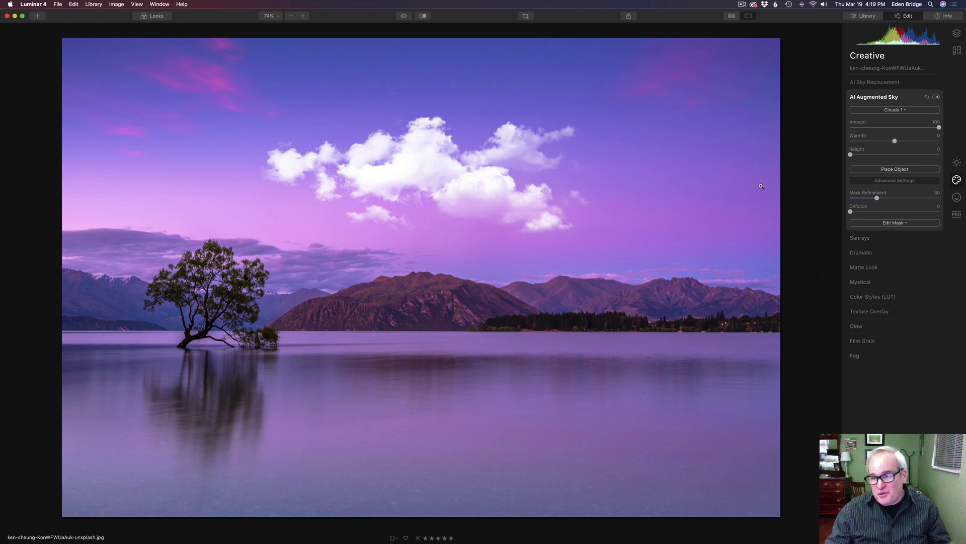
{"action": "left_click", "coordinate": [899, 170]}
{"action": "left_click_drag", "start_coordinate": [412, 179], "coordinate": [533, 154]}
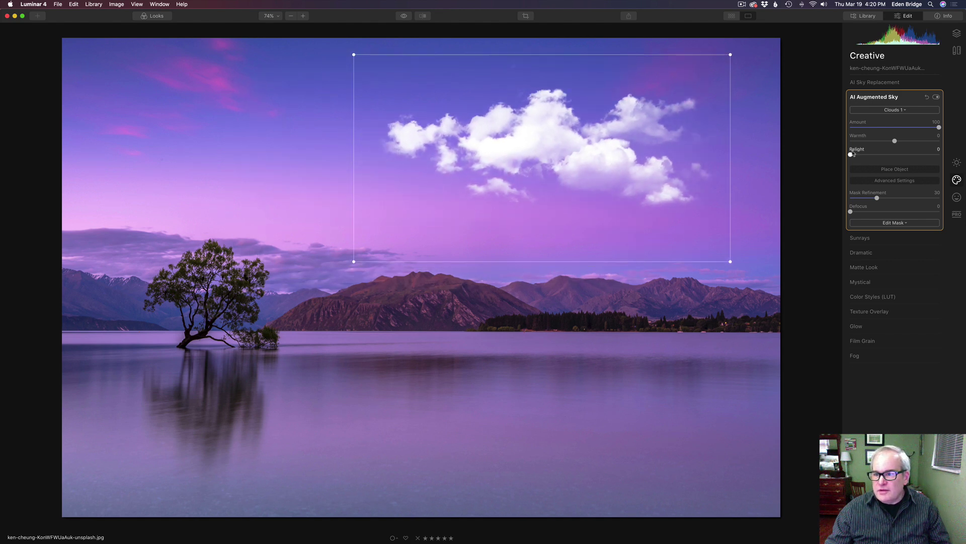
{"action": "left_click_drag", "start_coordinate": [851, 155], "coordinate": [914, 159]}
{"action": "left_click", "coordinate": [901, 169]}
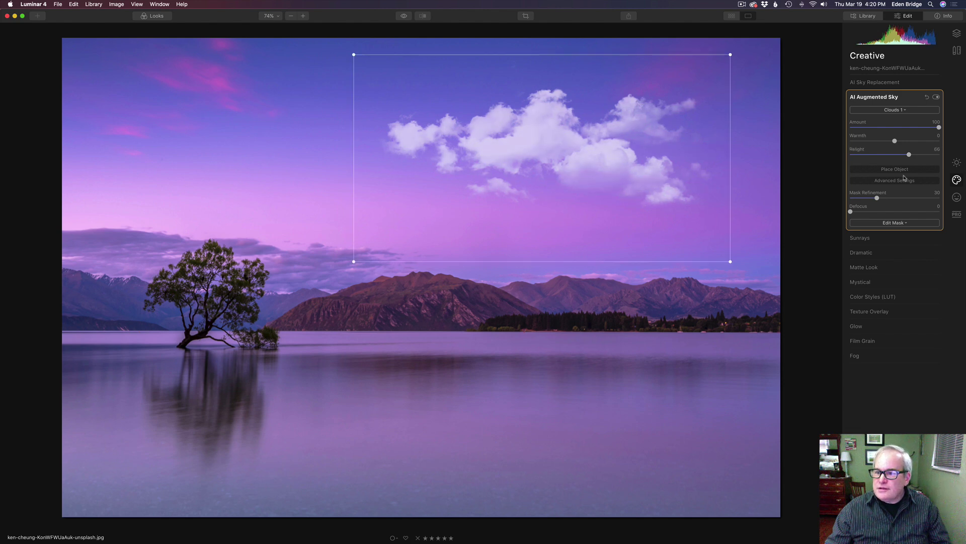
{"action": "left_click_drag", "start_coordinate": [729, 261], "coordinate": [681, 234]}
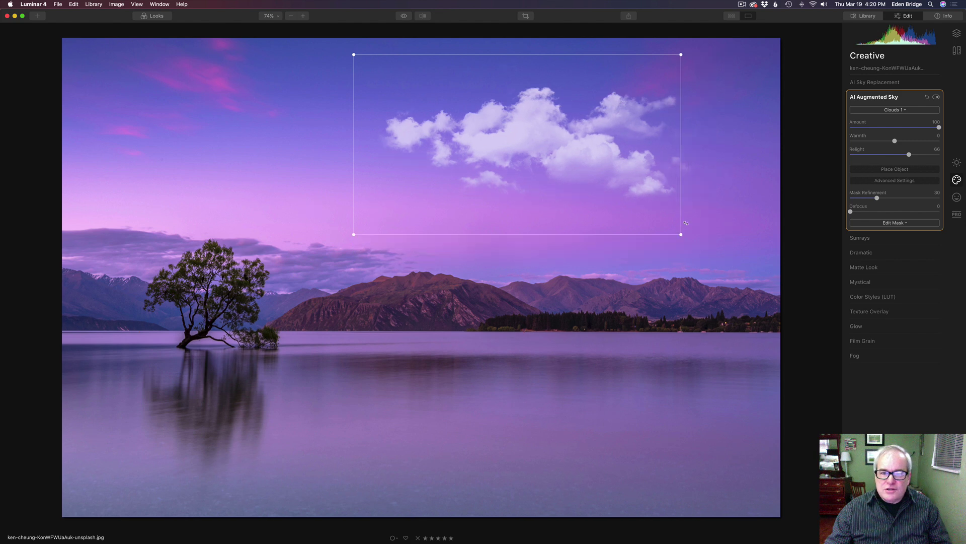
{"action": "left_click_drag", "start_coordinate": [575, 162], "coordinate": [576, 179]}
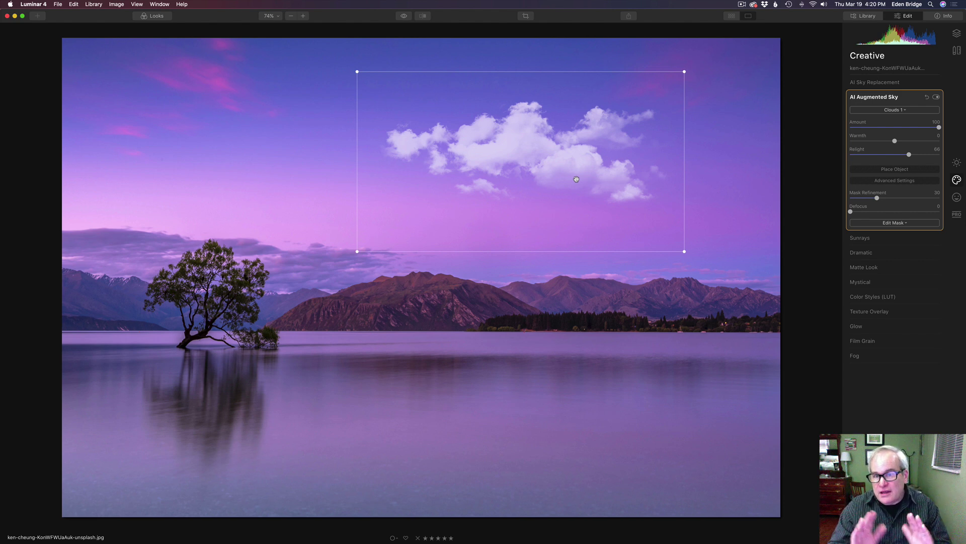
Step: Cycle the sky object through Clouds 2, 3, 4 and 5, settling on Clouds 6
{"action": "left_click", "coordinate": [880, 170]}
{"action": "left_click", "coordinate": [895, 110]}
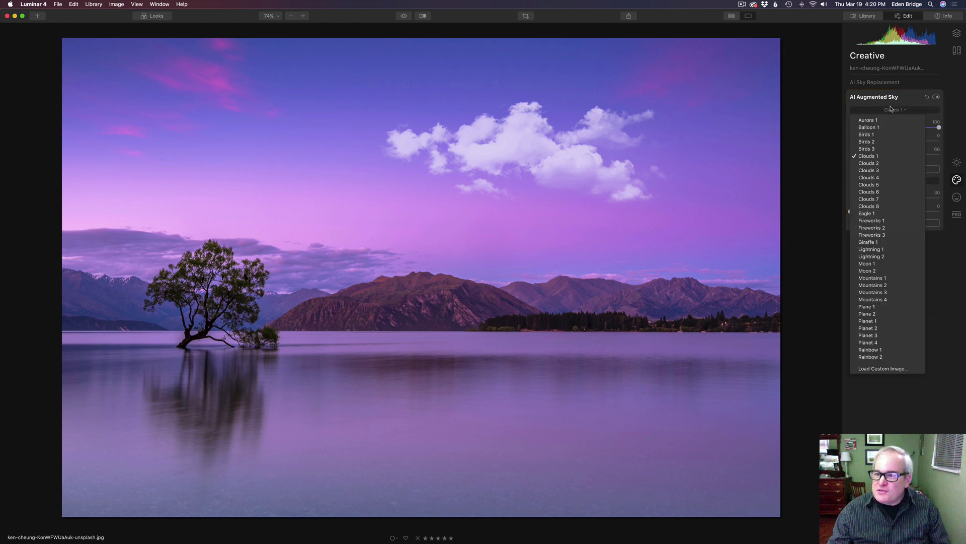
{"action": "left_click", "coordinate": [868, 164]}
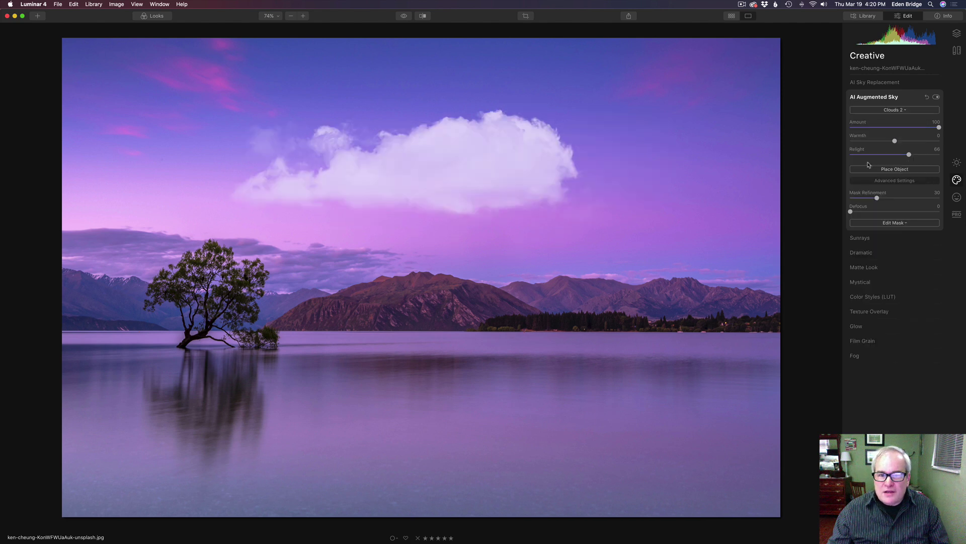
{"action": "left_click", "coordinate": [876, 111]}
{"action": "left_click", "coordinate": [868, 168]}
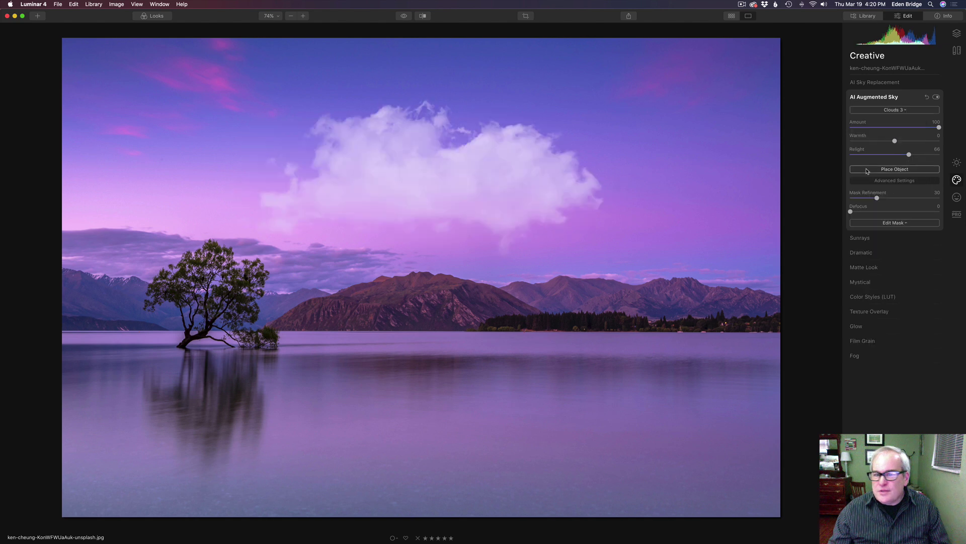
{"action": "left_click", "coordinate": [882, 111]}
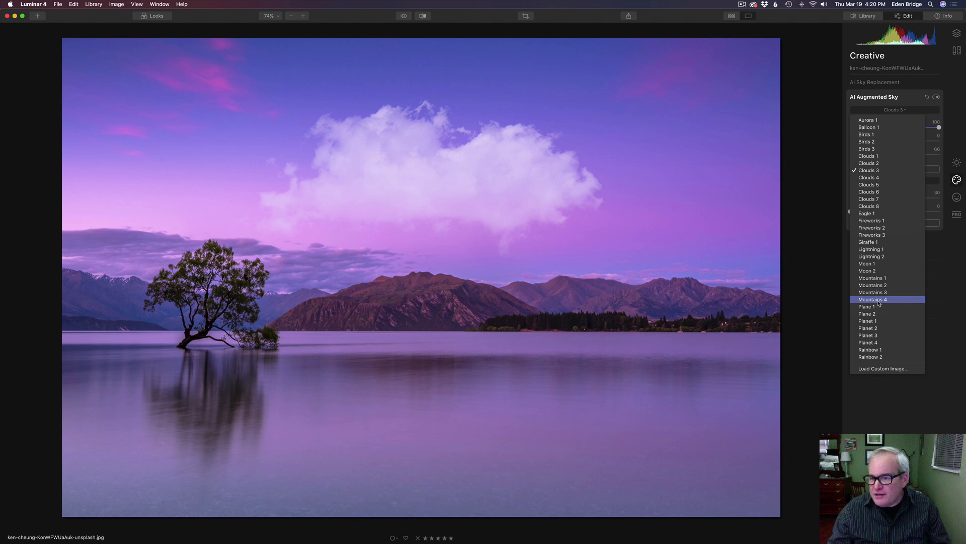
{"action": "left_click", "coordinate": [876, 178]}
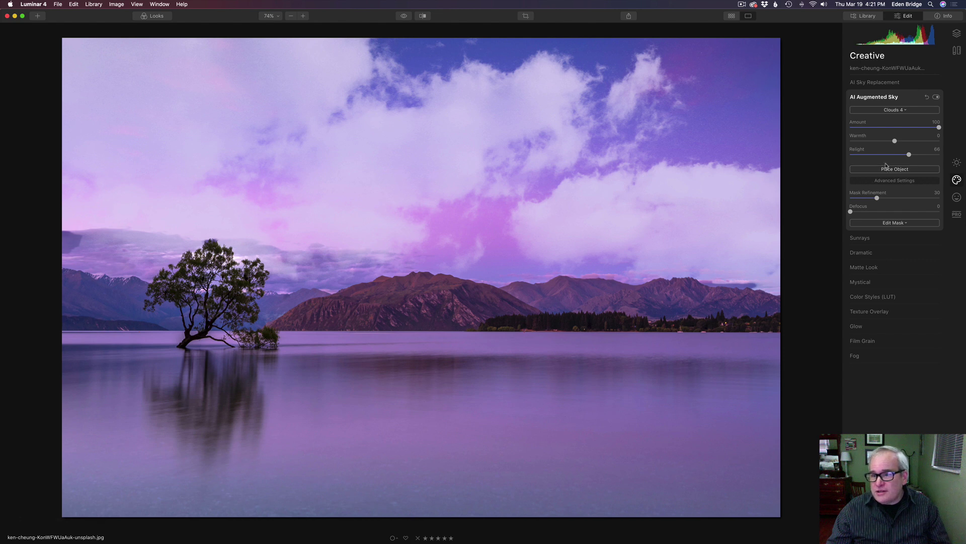
{"action": "left_click", "coordinate": [881, 110]}
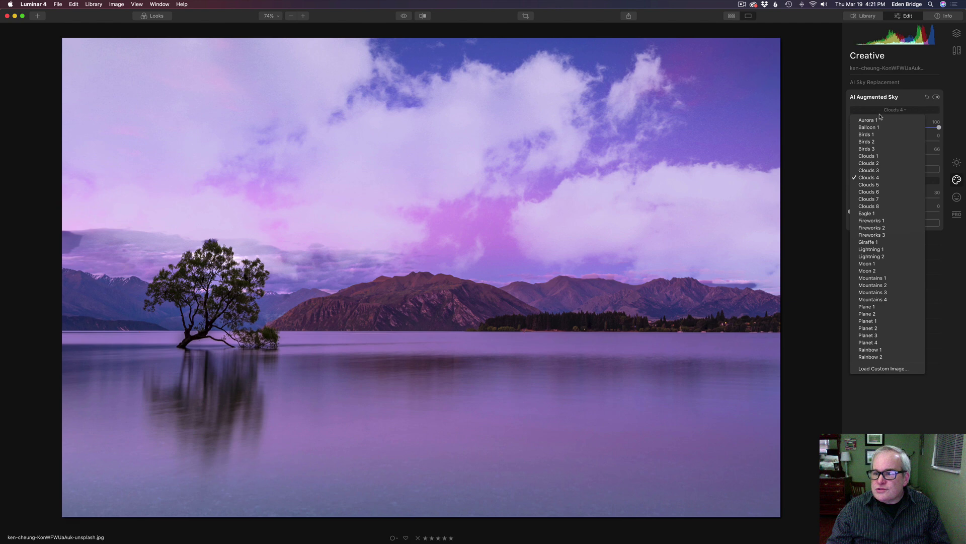
{"action": "left_click", "coordinate": [875, 185]}
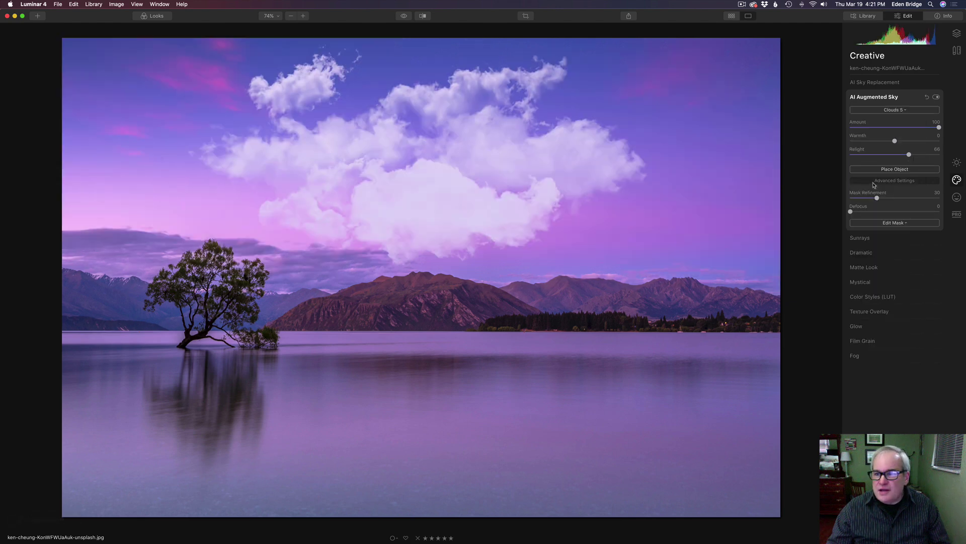
{"action": "left_click", "coordinate": [892, 110]}
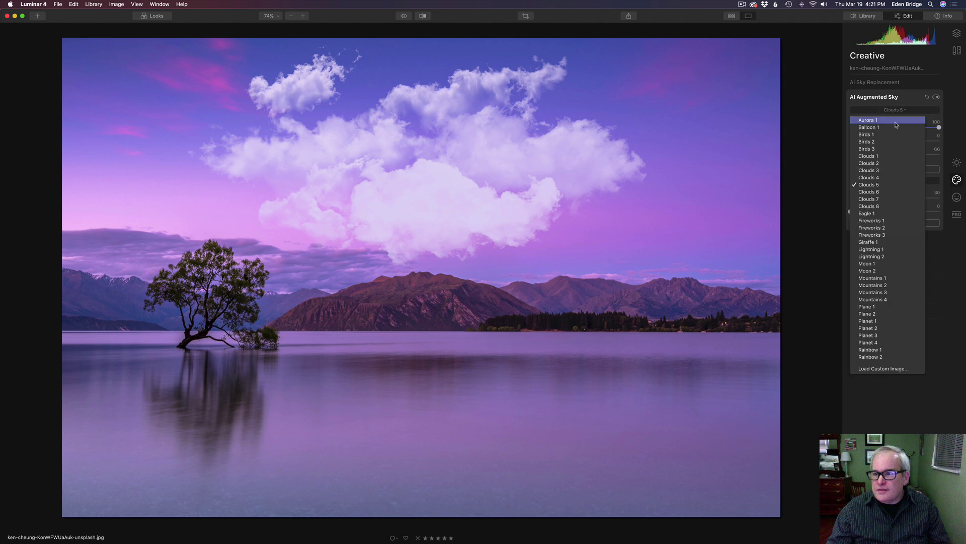
{"action": "left_click", "coordinate": [874, 192]}
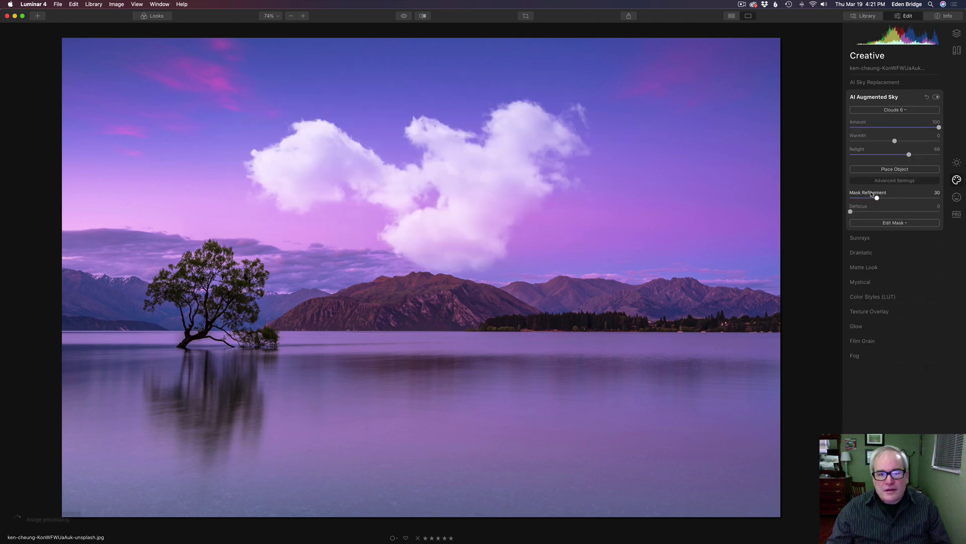
Step: Shrink Clouds 6 into the upper-right sky and raise Relight to 100
{"action": "left_click", "coordinate": [894, 169]}
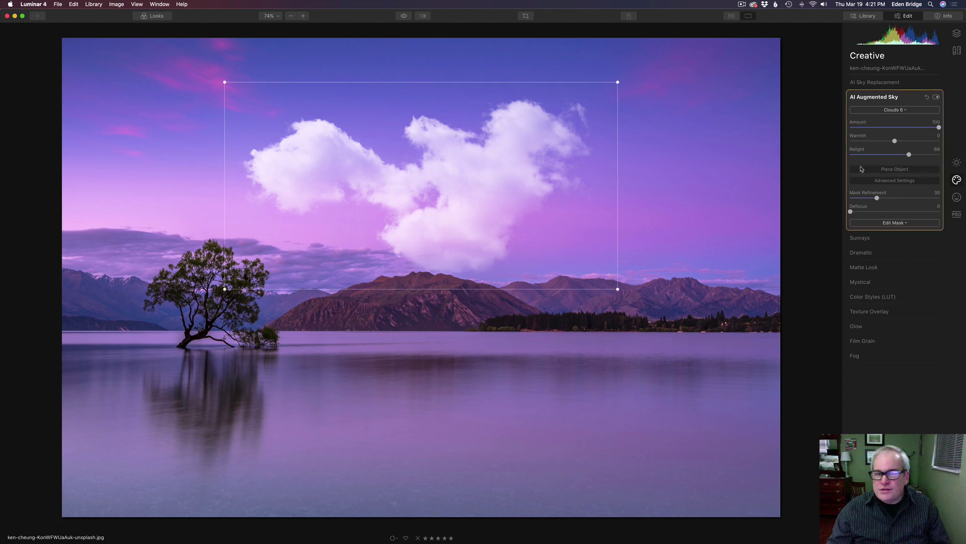
{"action": "left_click_drag", "start_coordinate": [461, 207], "coordinate": [623, 170]}
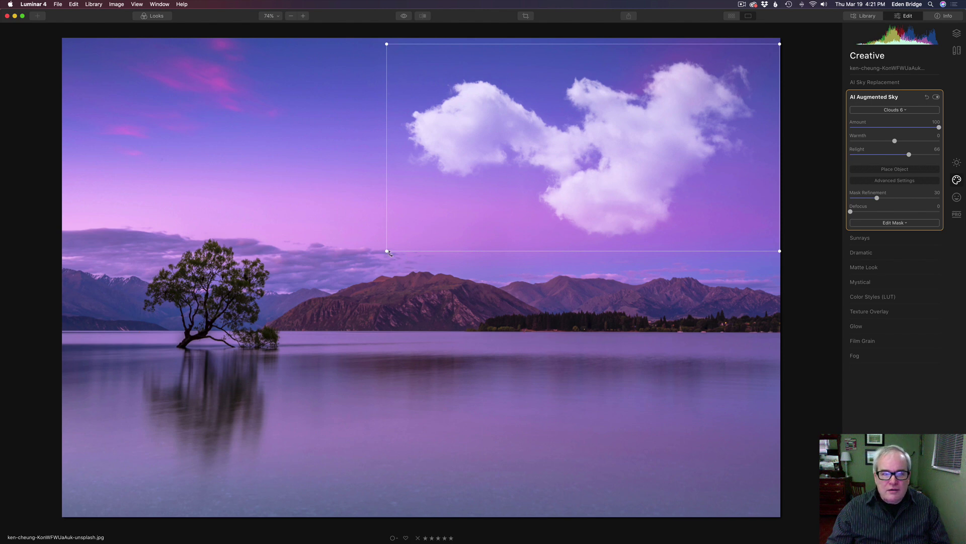
{"action": "left_click_drag", "start_coordinate": [386, 250], "coordinate": [518, 181]}
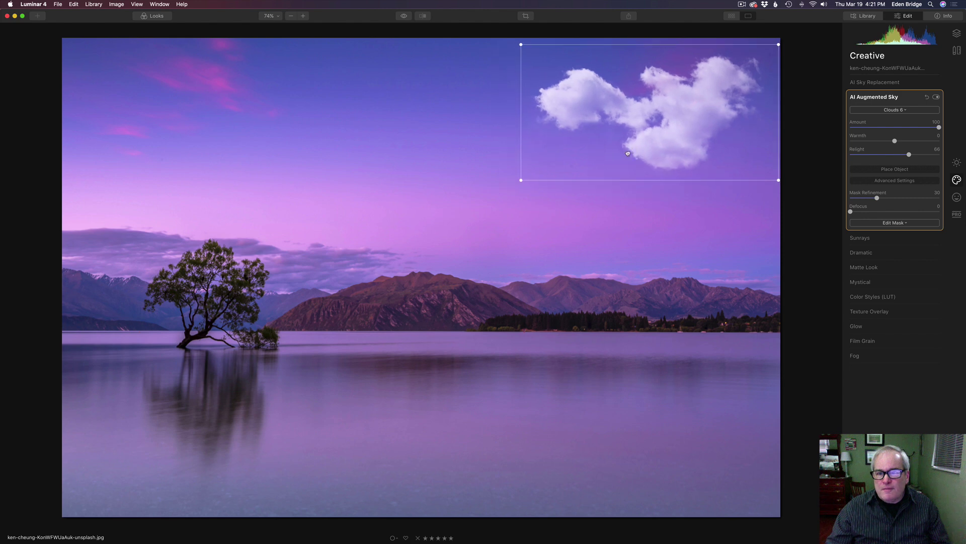
{"action": "left_click_drag", "start_coordinate": [627, 146], "coordinate": [599, 170]}
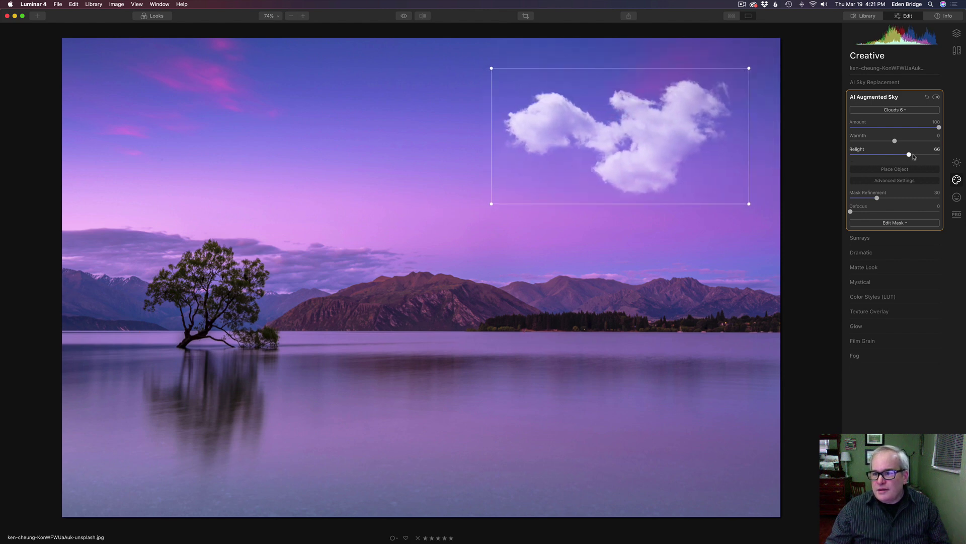
{"action": "left_click_drag", "start_coordinate": [910, 154], "coordinate": [943, 155]}
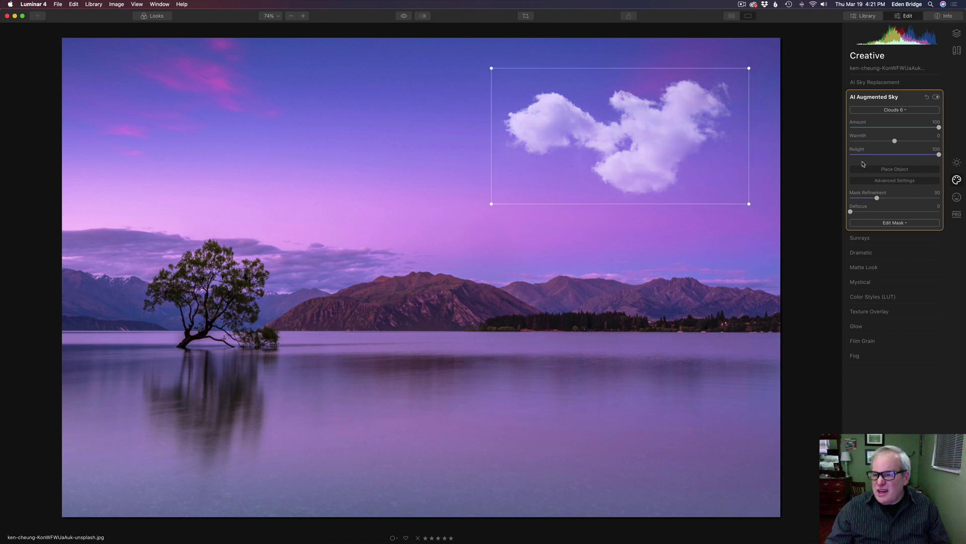
Step: Clear the sky object, try Clouds 8, then choose Eagle 1
{"action": "left_click", "coordinate": [927, 97]}
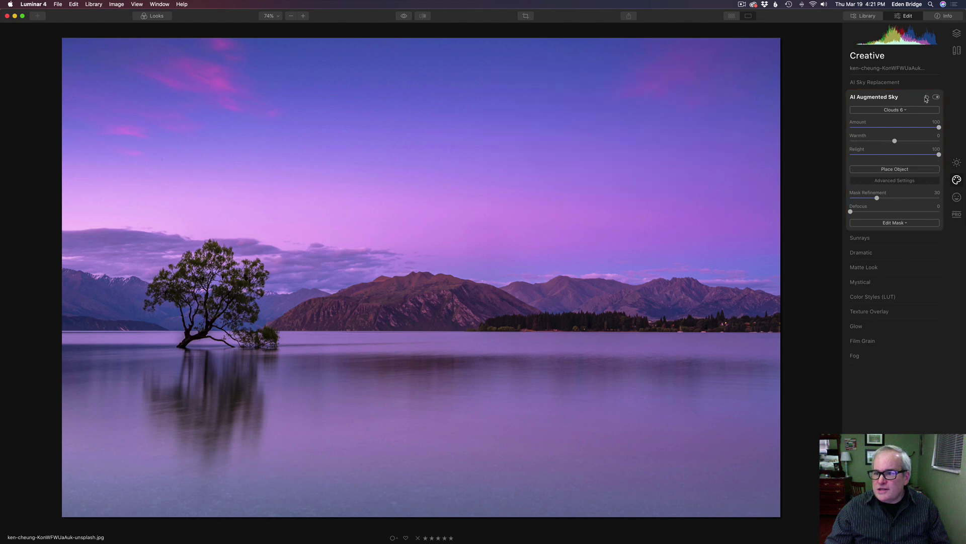
{"action": "left_click", "coordinate": [893, 110]}
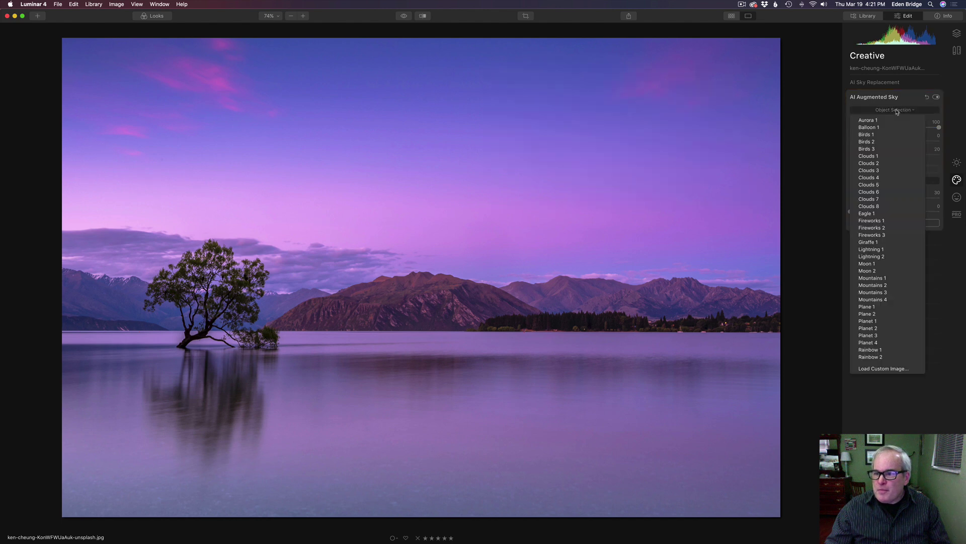
{"action": "left_click", "coordinate": [884, 206]}
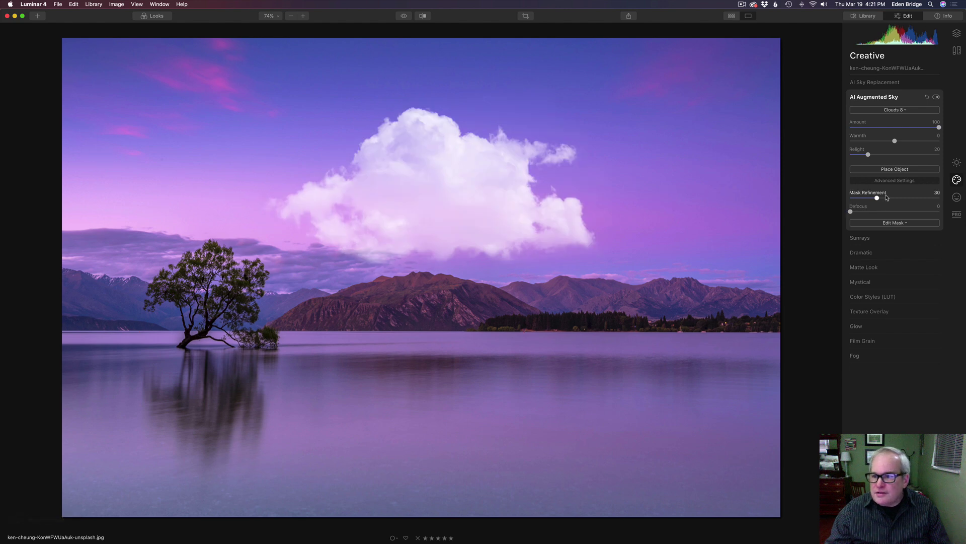
{"action": "left_click", "coordinate": [899, 109]}
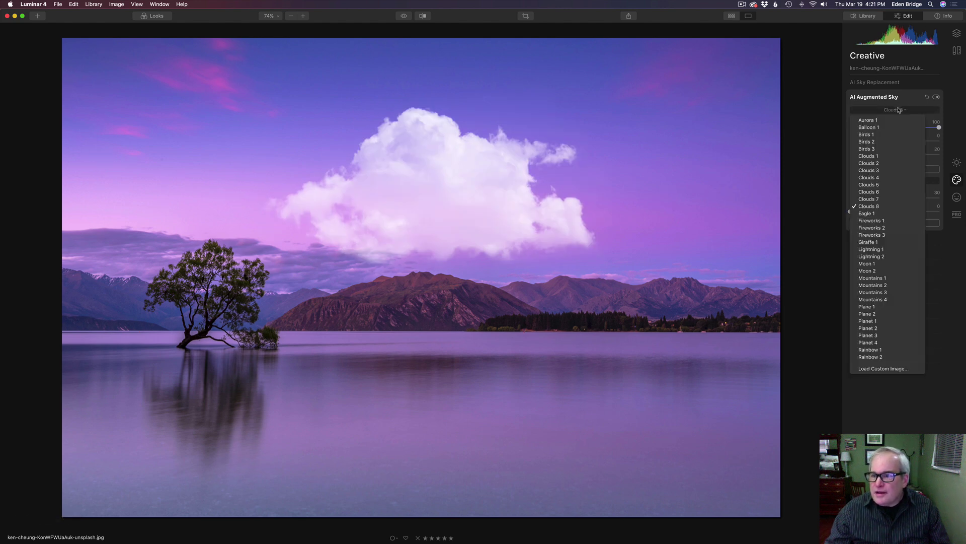
{"action": "left_click", "coordinate": [871, 214]}
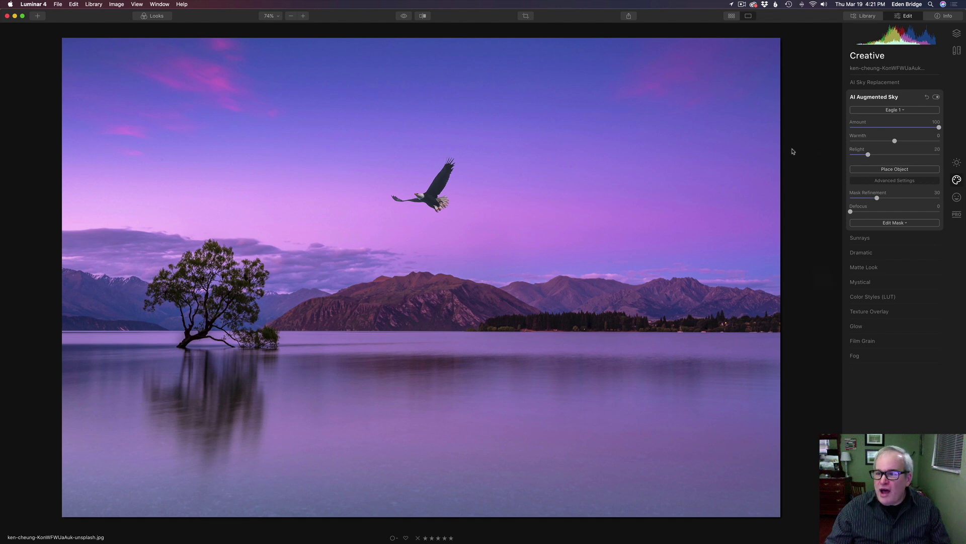
Step: Move the eagle to the upper right, shrink it, and set Warmth and Relight to 25
{"action": "left_click", "coordinate": [908, 171]}
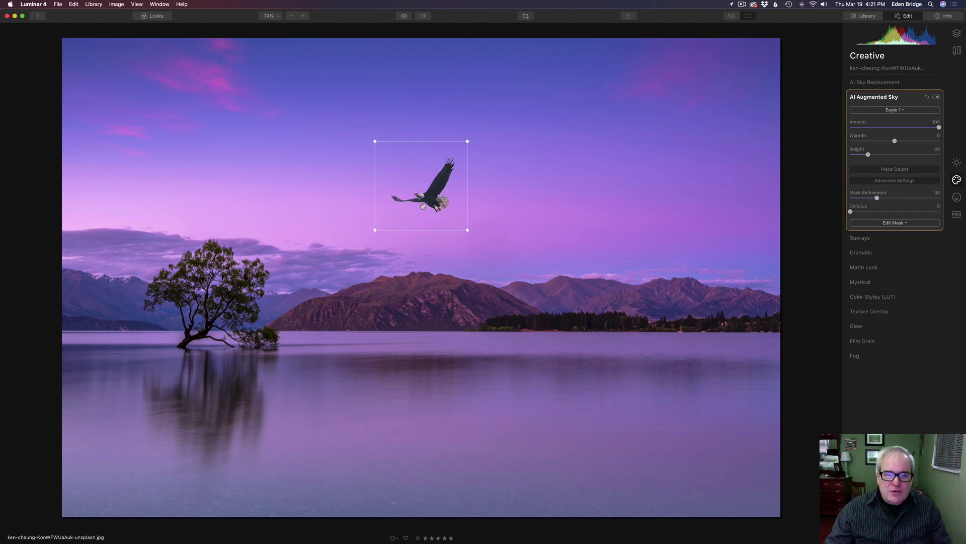
{"action": "left_click_drag", "start_coordinate": [421, 206], "coordinate": [693, 221]}
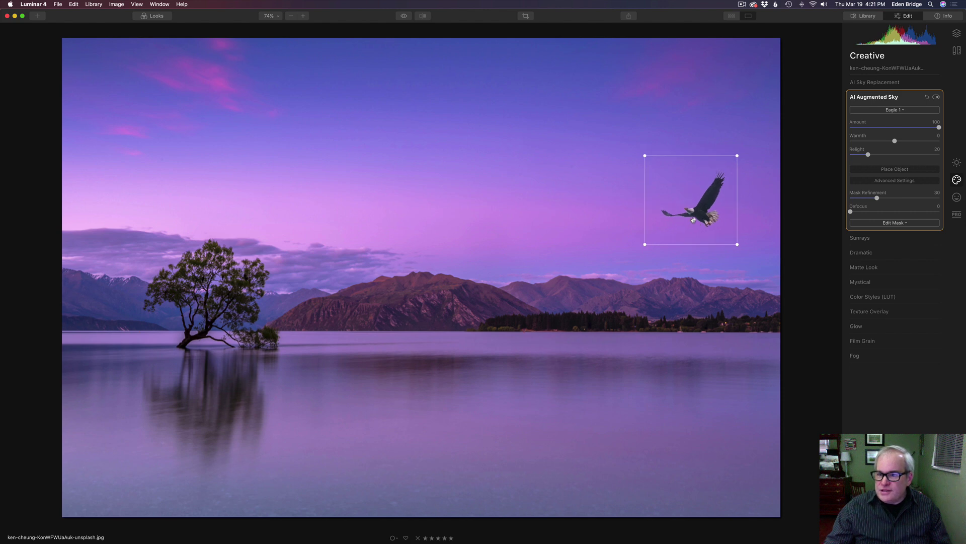
{"action": "left_click_drag", "start_coordinate": [644, 156], "coordinate": [667, 177]}
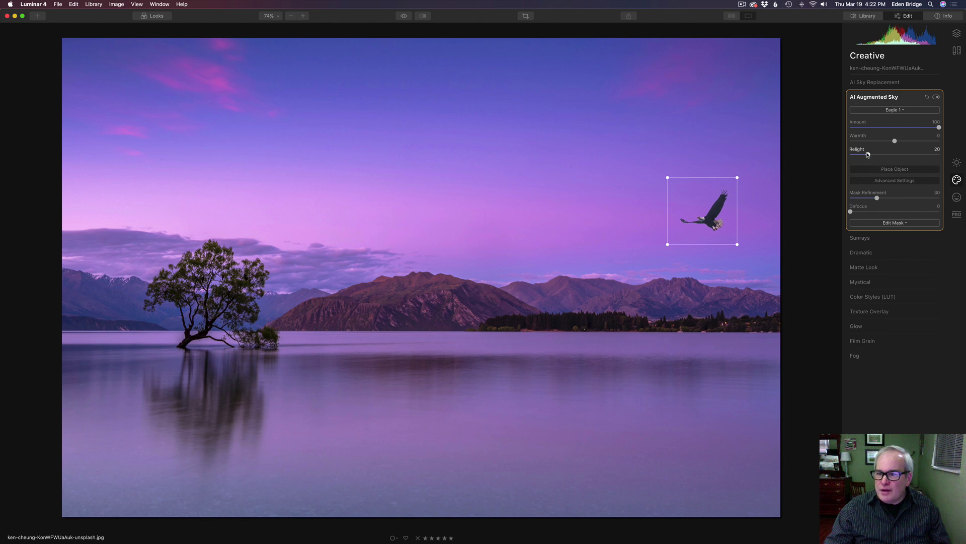
{"action": "left_click_drag", "start_coordinate": [868, 155], "coordinate": [904, 145]}
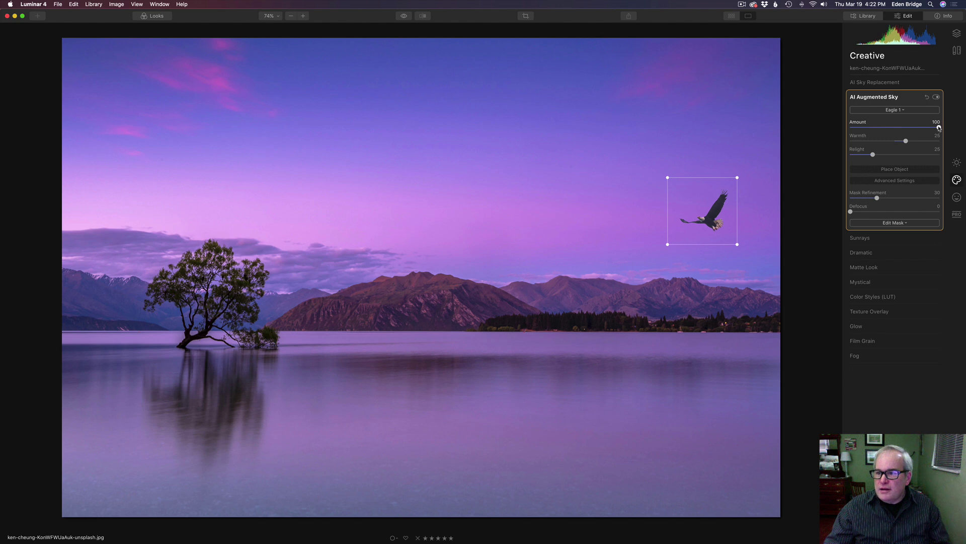
{"action": "mouse_move", "coordinate": [939, 128]}
{"action": "left_mouse_down"}
{"action": "mouse_move", "coordinate": [809, 135]}
{"action": "mouse_move", "coordinate": [951, 142]}
{"action": "mouse_move", "coordinate": [896, 143]}
{"action": "mouse_move", "coordinate": [941, 143]}
{"action": "left_mouse_up"}
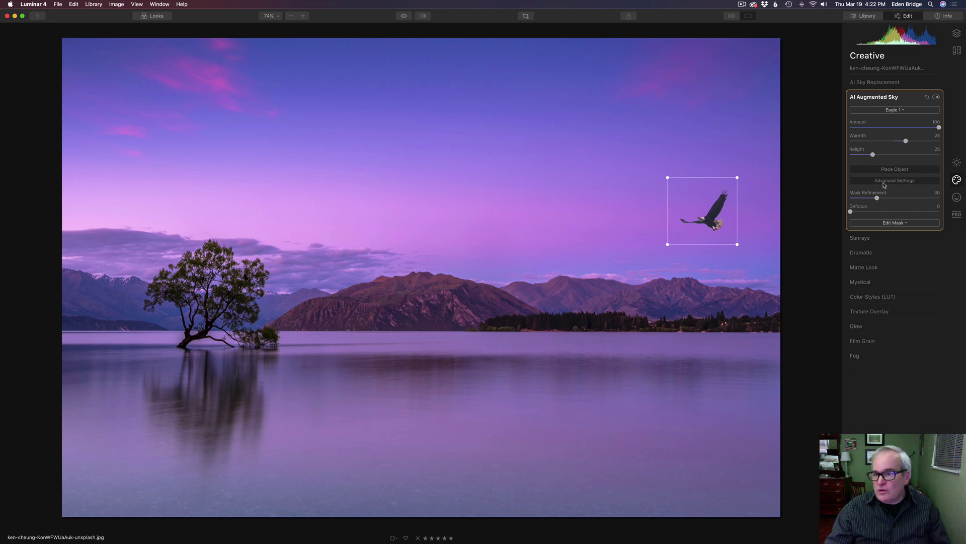
Step: Try Fireworks 1 and 2 high above the central mountain, then switch to Fireworks 3
{"action": "left_click", "coordinate": [894, 110]}
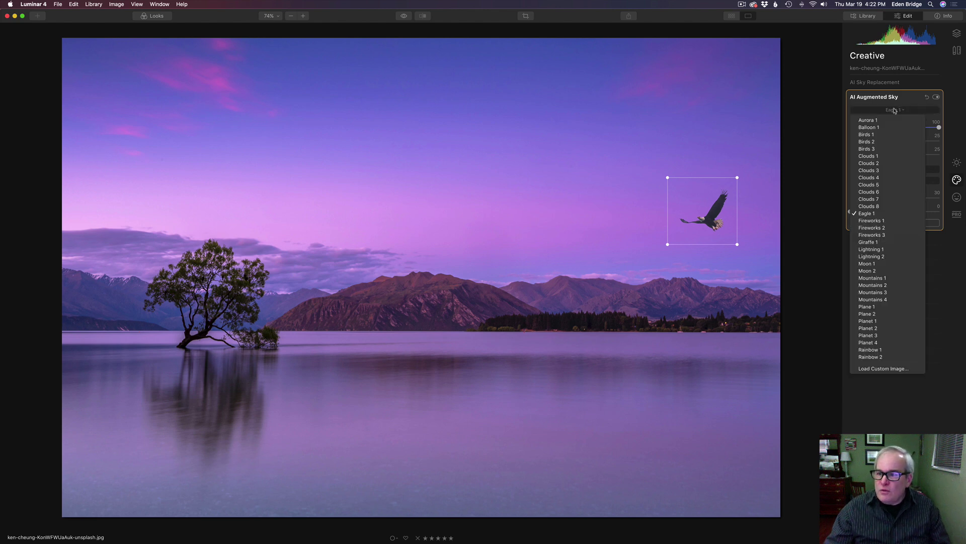
{"action": "left_click", "coordinate": [887, 221]}
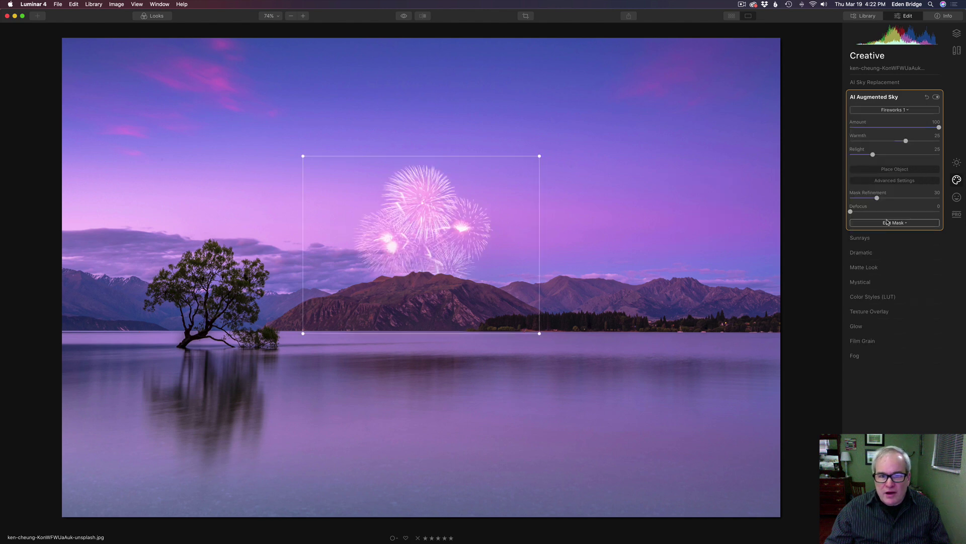
{"action": "left_click_drag", "start_coordinate": [466, 226], "coordinate": [539, 144]}
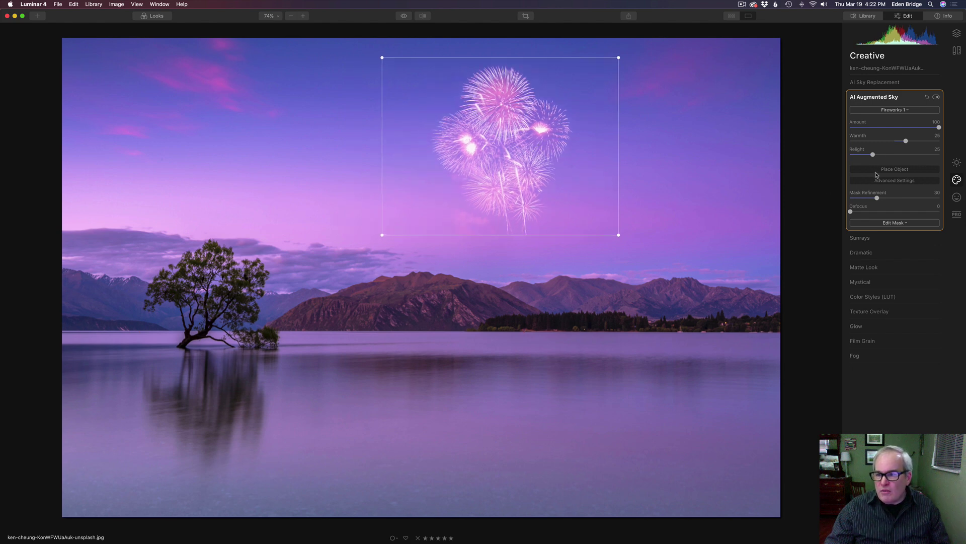
{"action": "left_click", "coordinate": [894, 109]}
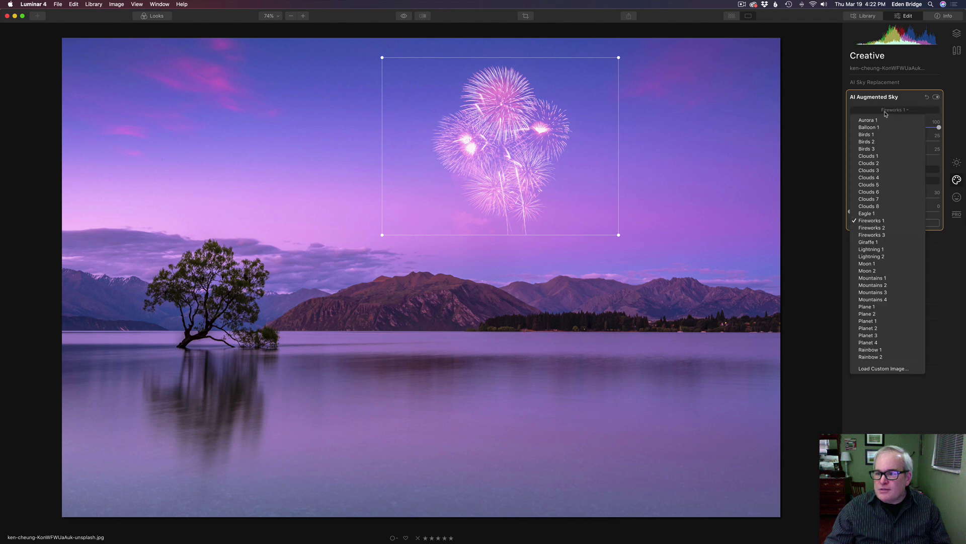
{"action": "left_click", "coordinate": [872, 228]}
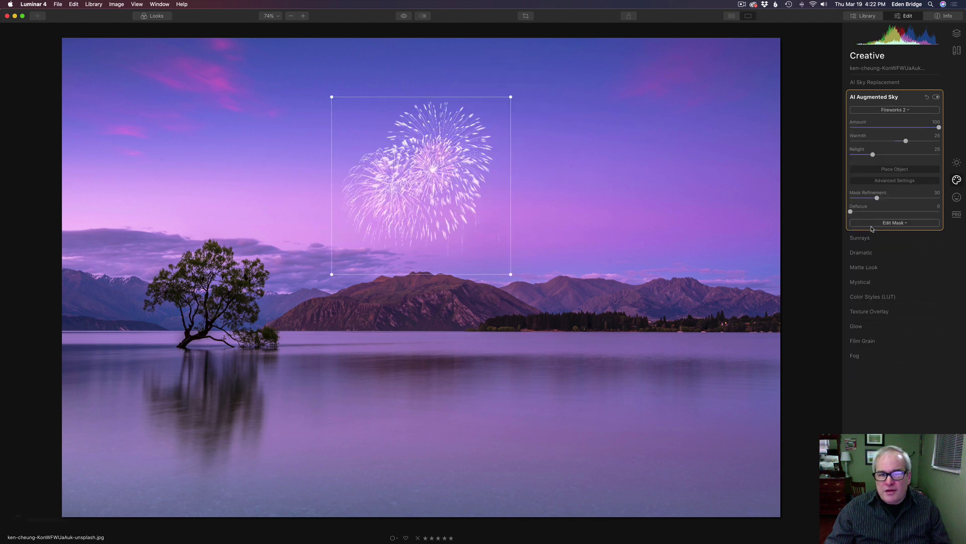
{"action": "left_click", "coordinate": [891, 168]}
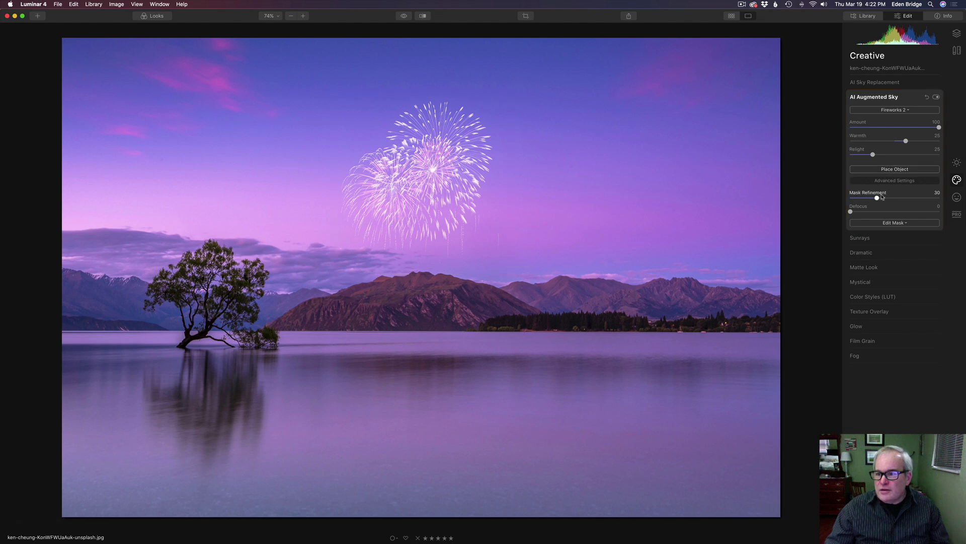
{"action": "left_click", "coordinate": [895, 110]}
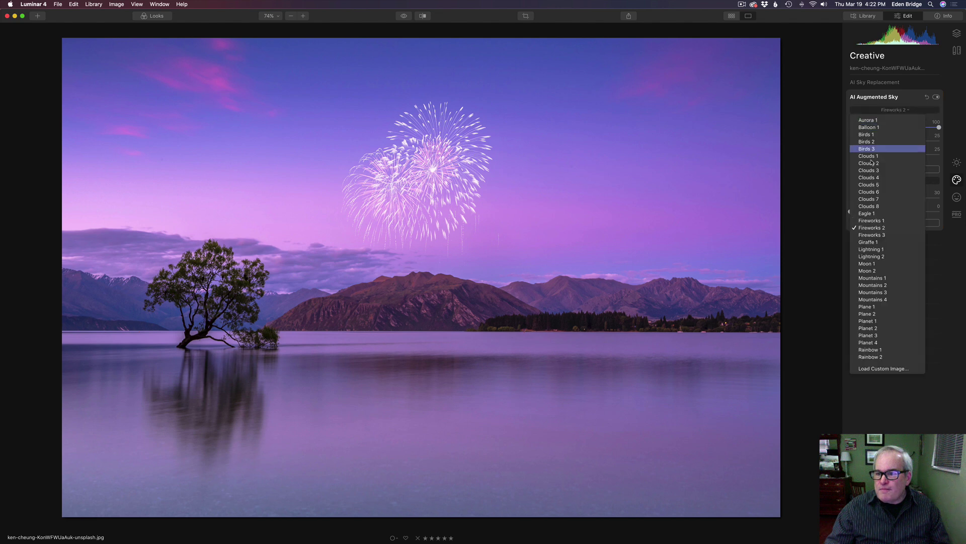
{"action": "left_click", "coordinate": [865, 236]}
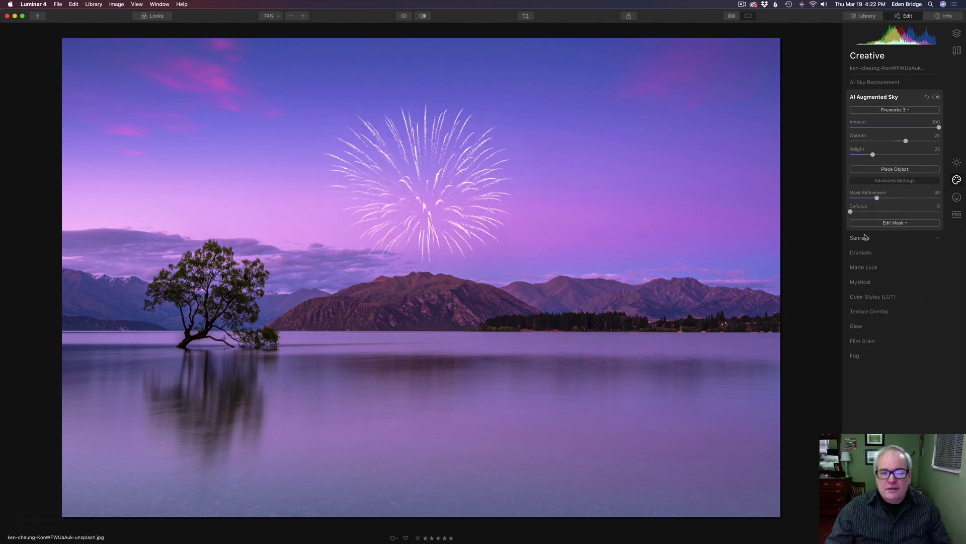
{"action": "left_click", "coordinate": [901, 110]}
Step: Replace the fireworks with Giraffe 1, shrunk onto the ridge right of the central peak
{"action": "left_click", "coordinate": [878, 242]}
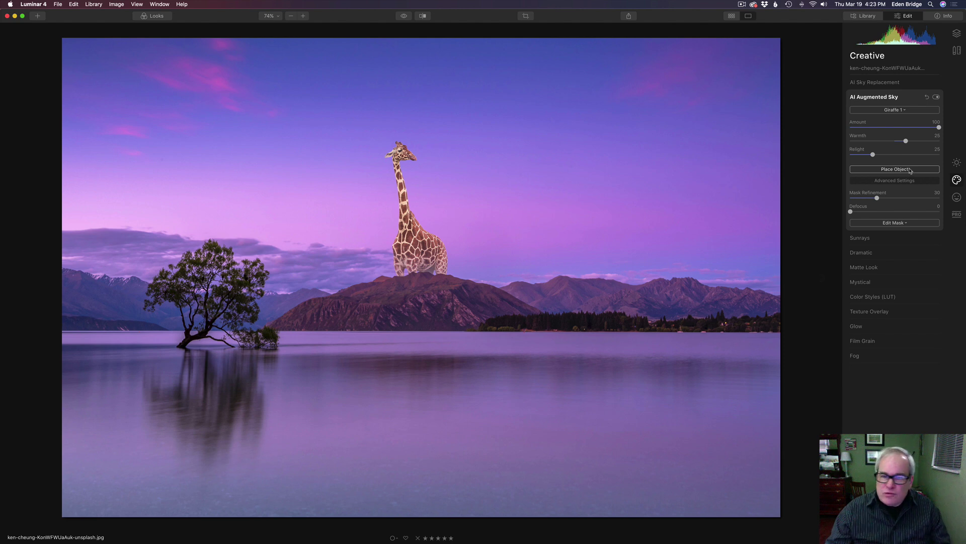
{"action": "left_click", "coordinate": [904, 170]}
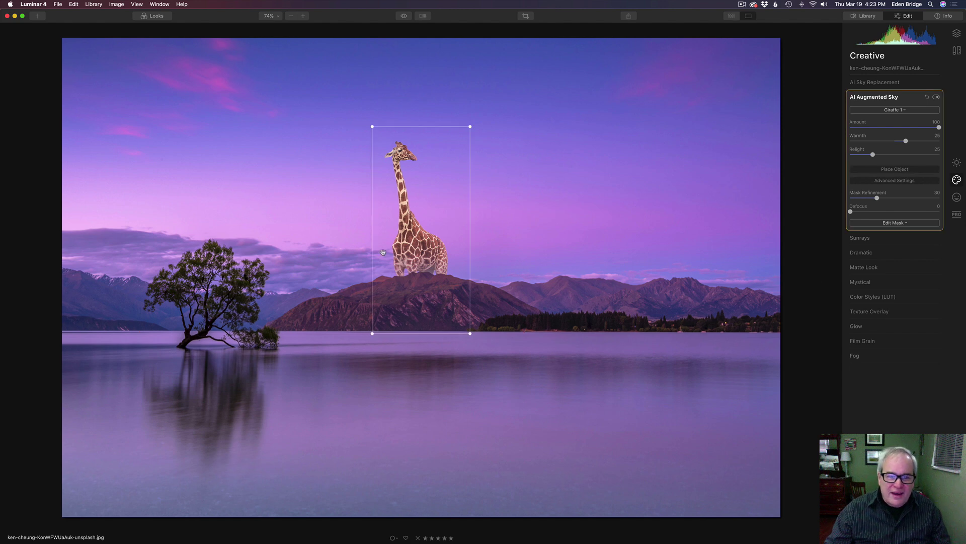
{"action": "left_click_drag", "start_coordinate": [417, 249], "coordinate": [473, 243]}
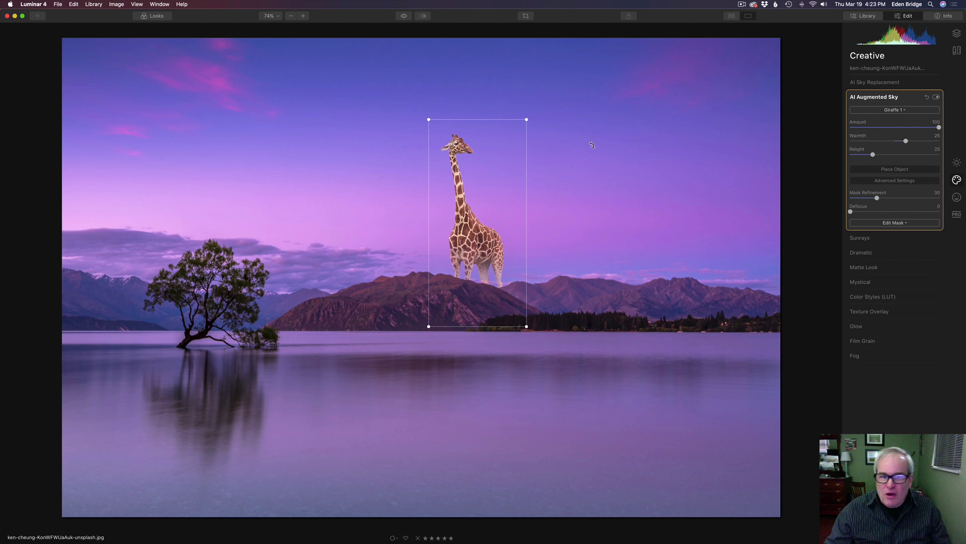
{"action": "left_click_drag", "start_coordinate": [526, 121], "coordinate": [468, 210]}
{"action": "left_click_drag", "start_coordinate": [463, 246], "coordinate": [487, 236]}
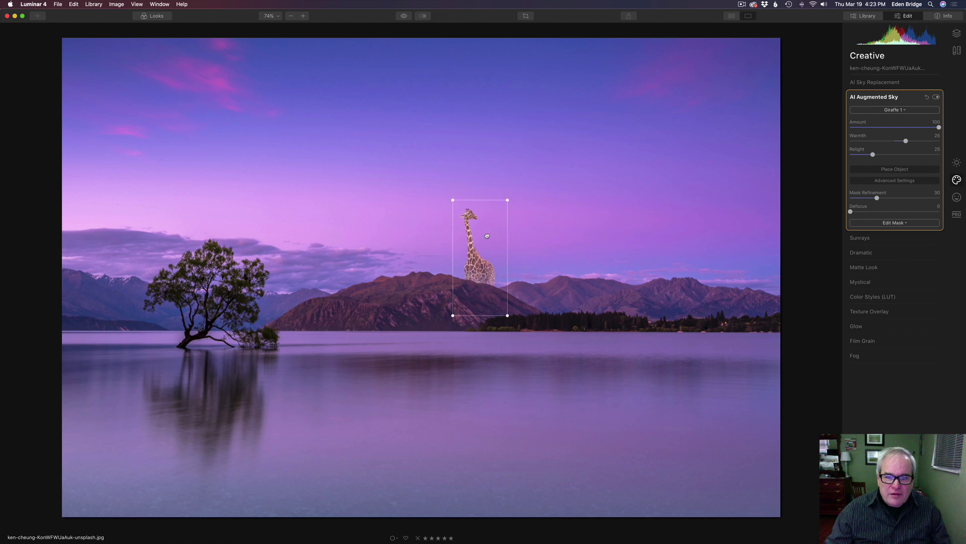
{"action": "left_click", "coordinate": [883, 109]}
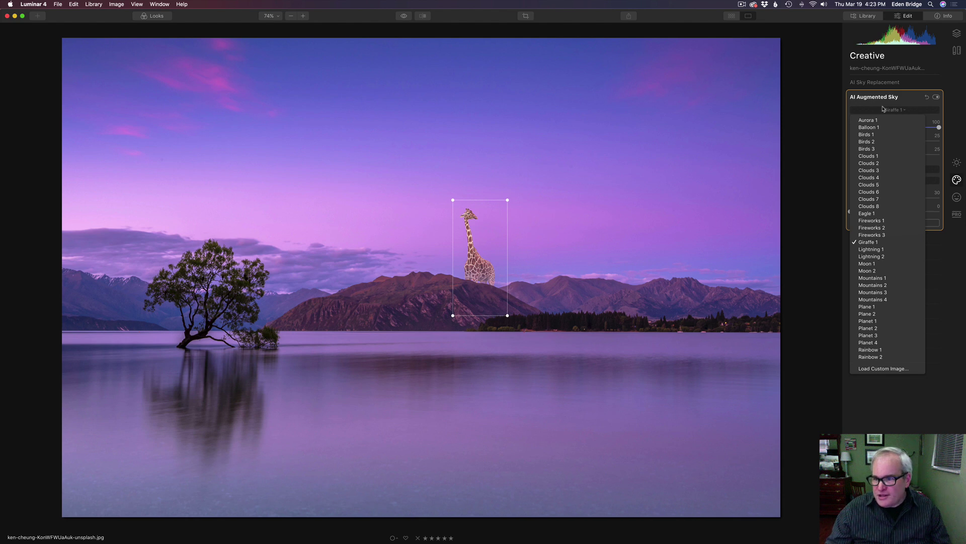
Step: Replace the giraffe with Lightning 1, move it up-right, relight to 59, and lower its strength
{"action": "left_click", "coordinate": [890, 250]}
{"action": "left_click_drag", "start_coordinate": [512, 233], "coordinate": [663, 210]}
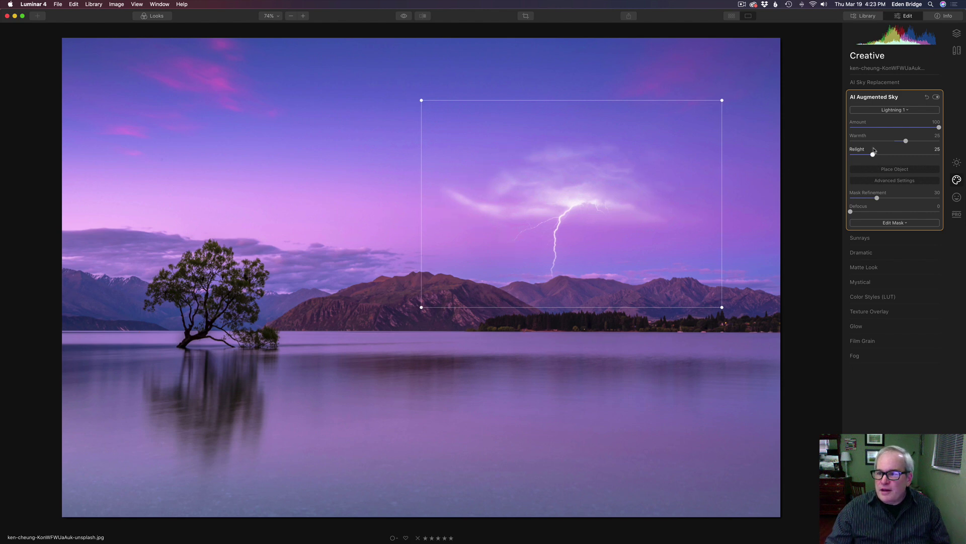
{"action": "left_click", "coordinate": [889, 169]}
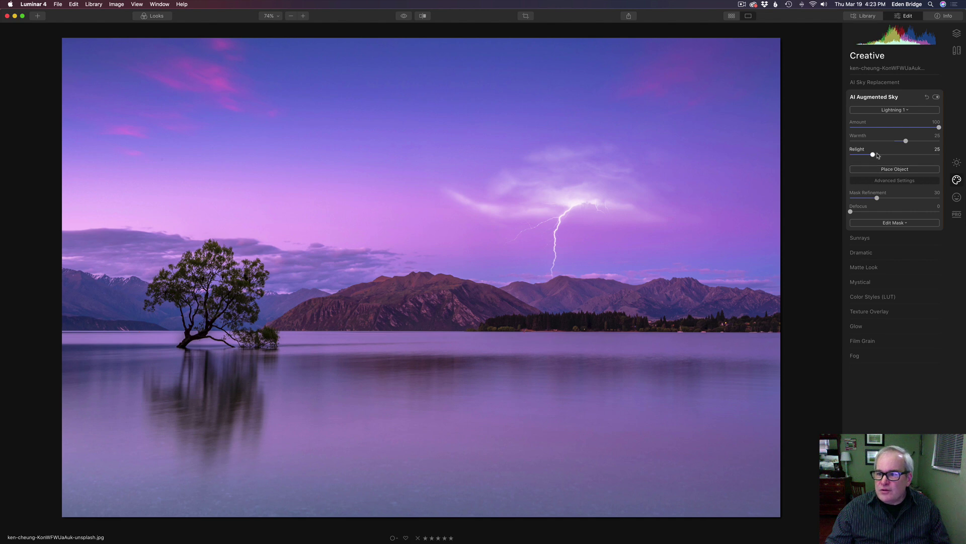
{"action": "left_click_drag", "start_coordinate": [874, 156], "coordinate": [906, 158]}
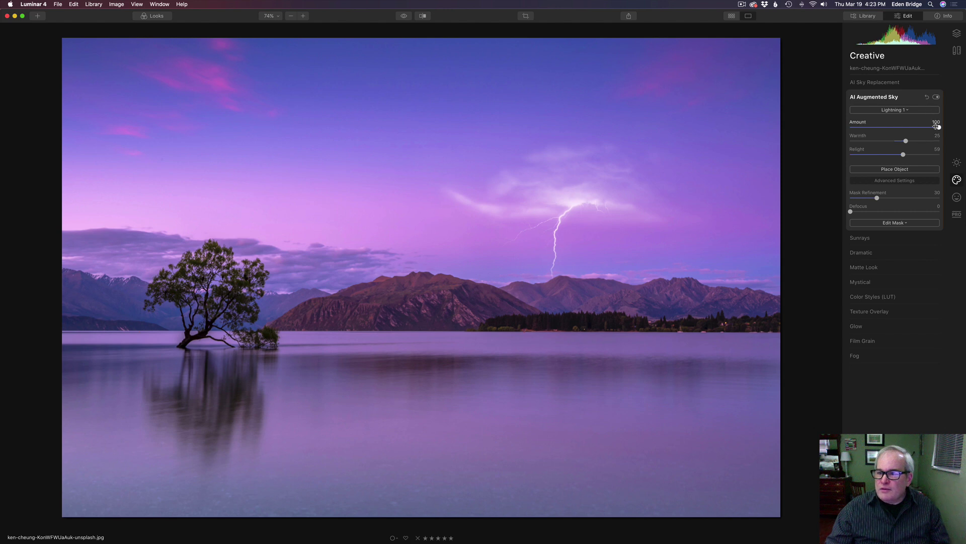
{"action": "left_click_drag", "start_coordinate": [939, 128], "coordinate": [892, 125]}
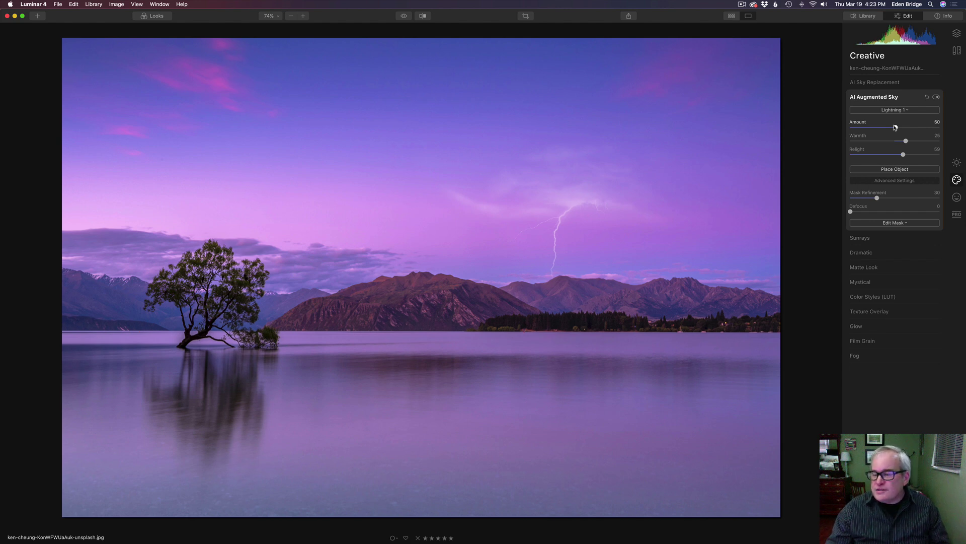
Step: Switch to Lightning 2 and move the bolts up to the top of the sky
{"action": "left_click", "coordinate": [898, 110]}
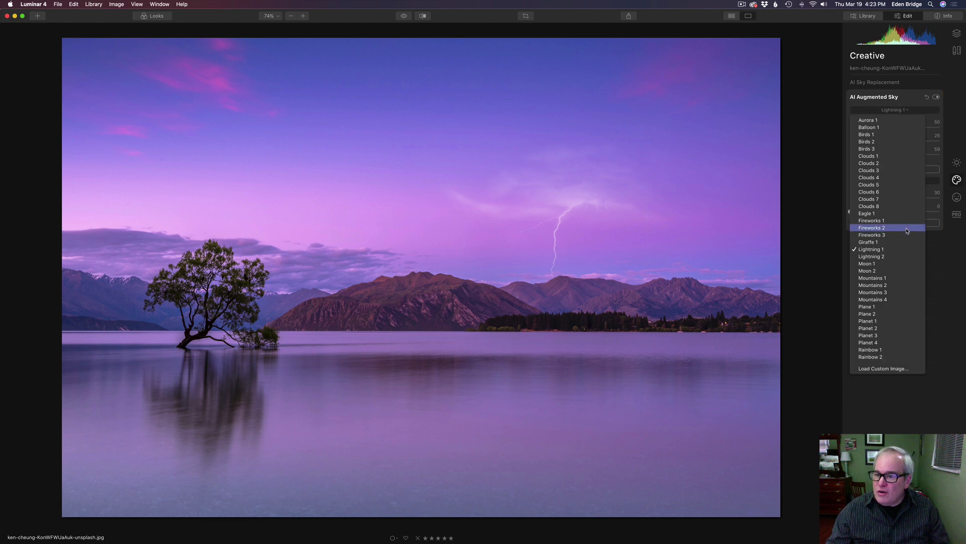
{"action": "left_click", "coordinate": [886, 256]}
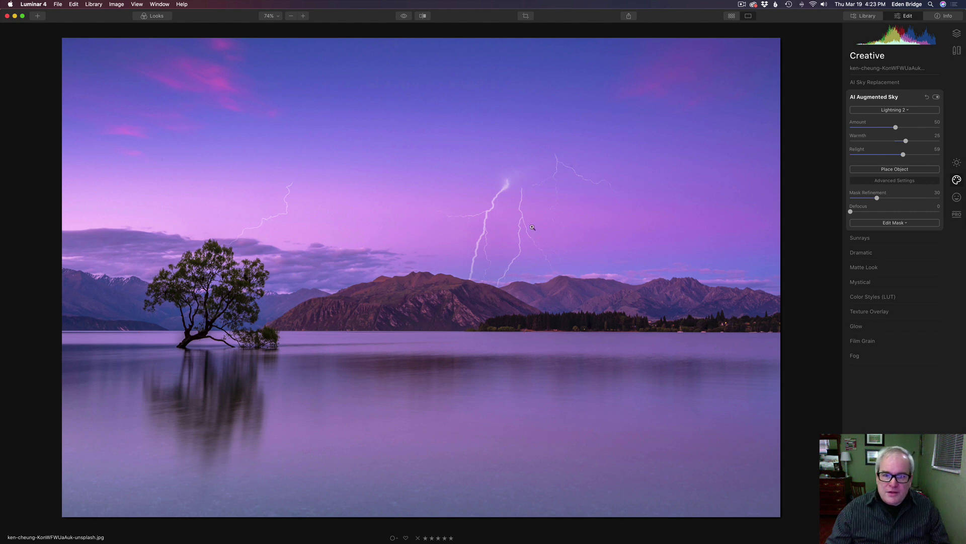
{"action": "left_click", "coordinate": [899, 169]}
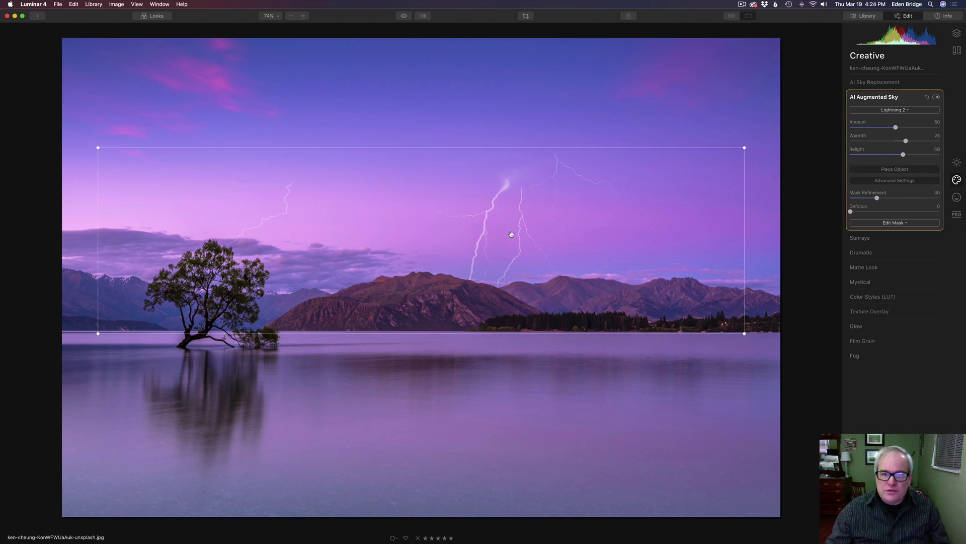
{"action": "left_click_drag", "start_coordinate": [543, 165], "coordinate": [576, 92]}
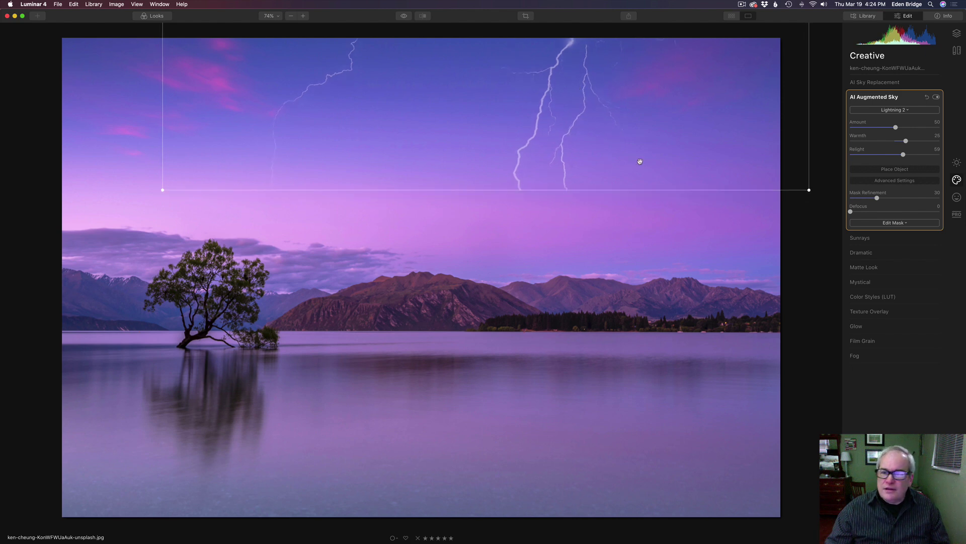
{"action": "left_click", "coordinate": [894, 169]}
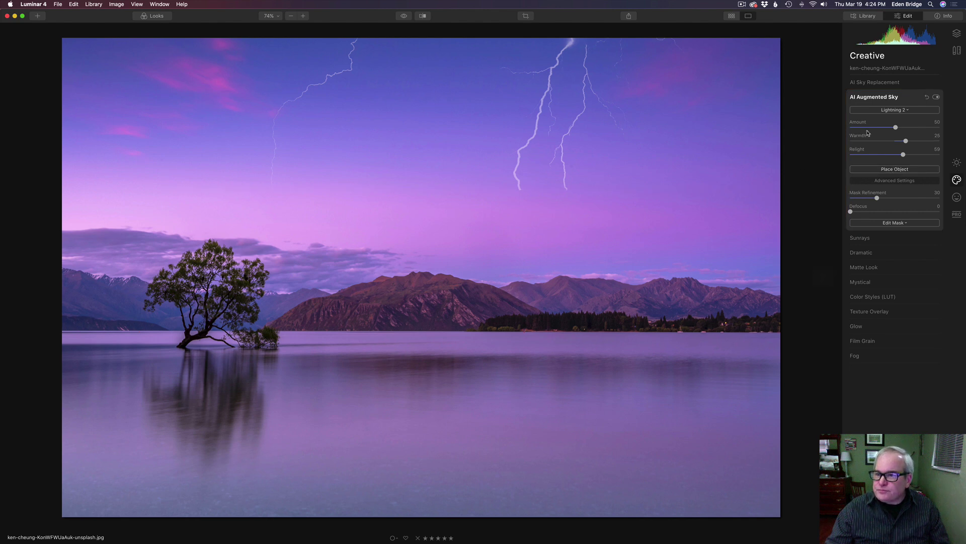
{"action": "left_click", "coordinate": [894, 110]}
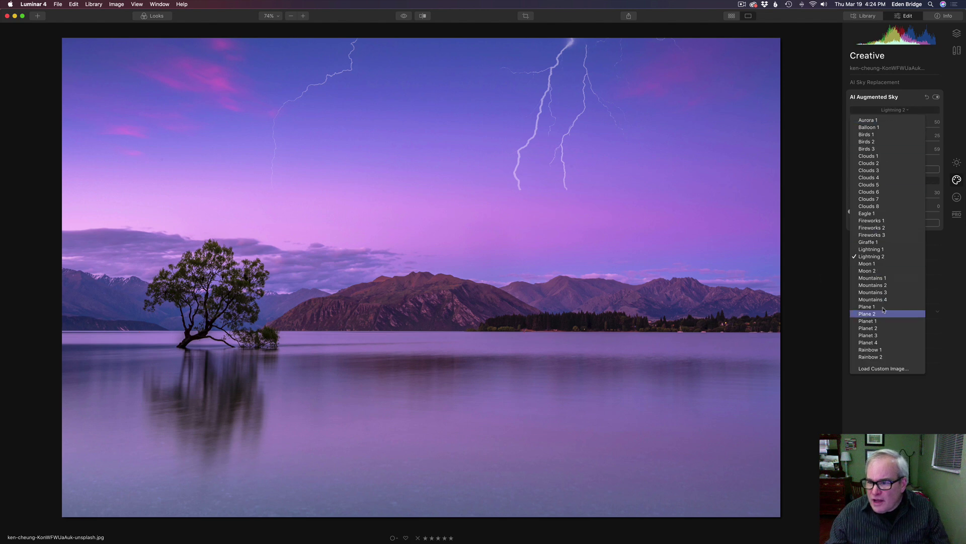
Step: Replace the lightning with Moon 1, shrunk just above the mountains and relit more strongly
{"action": "left_click", "coordinate": [875, 264]}
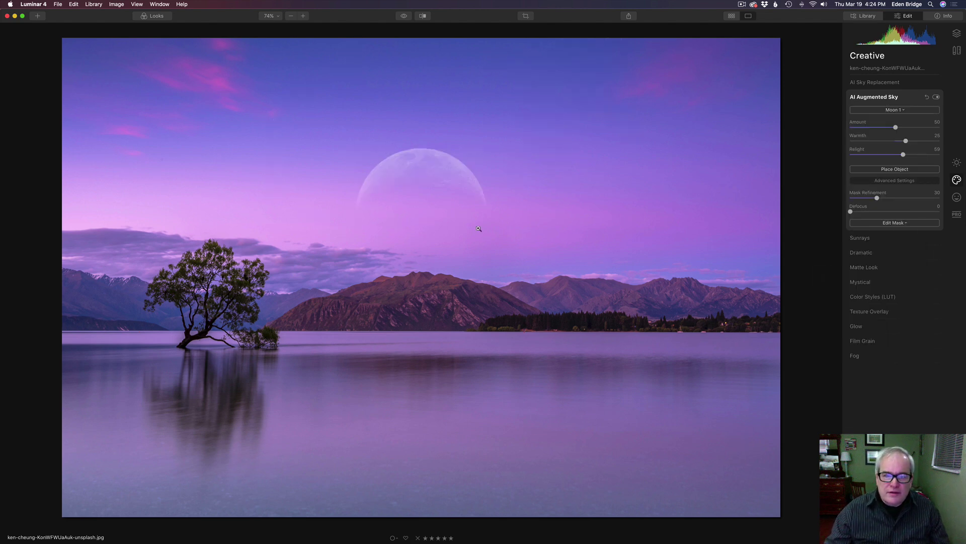
{"action": "left_click", "coordinate": [888, 168]}
{"action": "left_click_drag", "start_coordinate": [434, 199], "coordinate": [606, 256]}
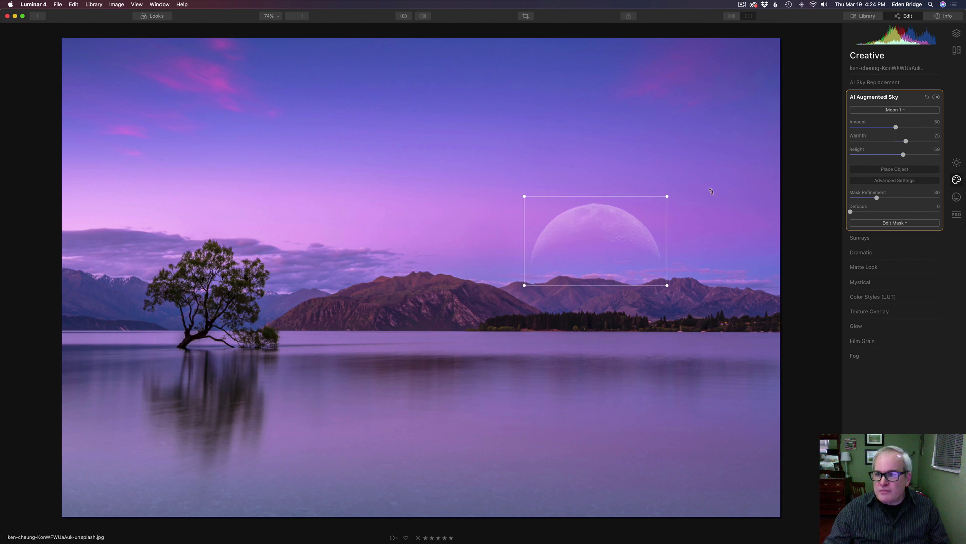
{"action": "left_click_drag", "start_coordinate": [525, 197], "coordinate": [636, 256]}
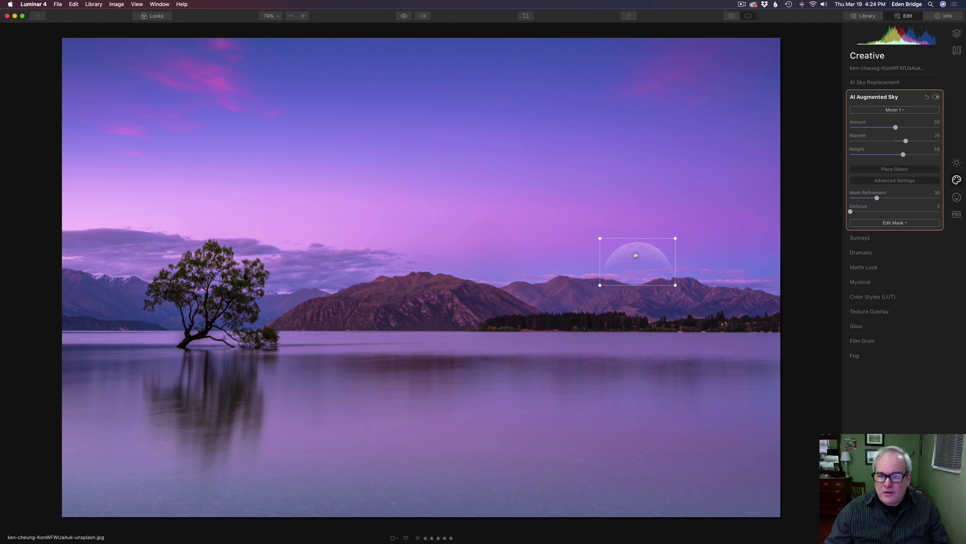
{"action": "left_click", "coordinate": [884, 168]}
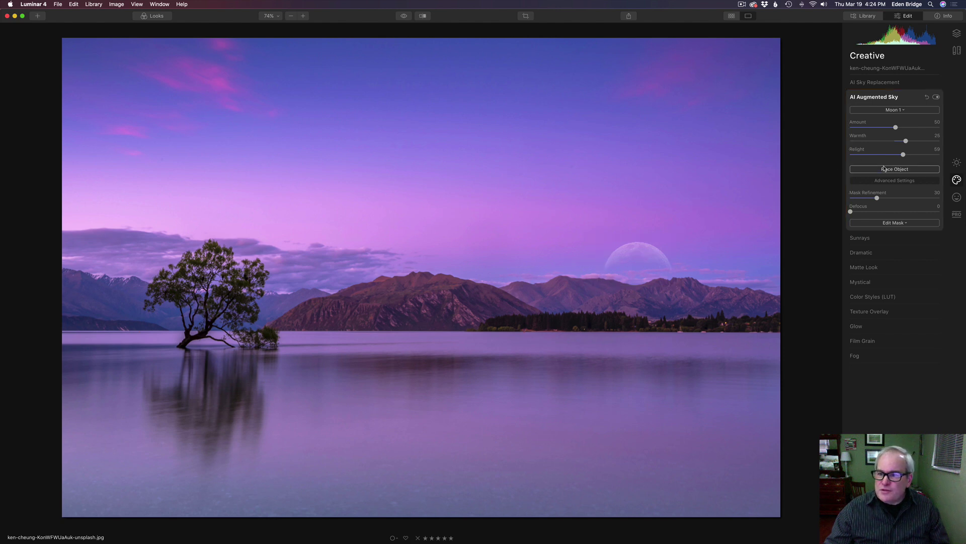
{"action": "left_click_drag", "start_coordinate": [905, 155], "coordinate": [879, 160]}
Step: Swap in the Moon 2 half moon, placed small in the upper-right sky with Relight 60
{"action": "left_click", "coordinate": [898, 110]}
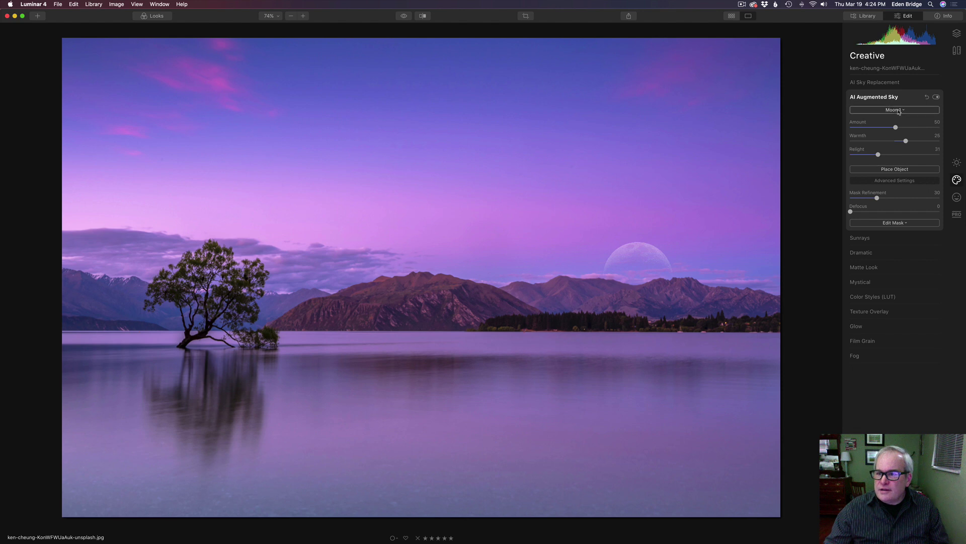
{"action": "left_click", "coordinate": [867, 271]}
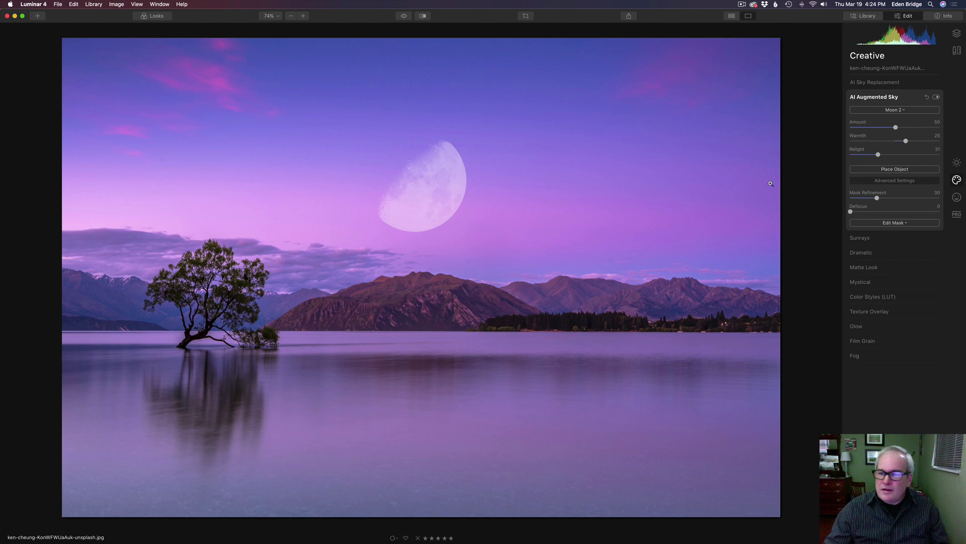
{"action": "left_click", "coordinate": [889, 169]}
{"action": "left_click_drag", "start_coordinate": [432, 188], "coordinate": [587, 120]}
{"action": "left_click_drag", "start_coordinate": [518, 171], "coordinate": [573, 123]}
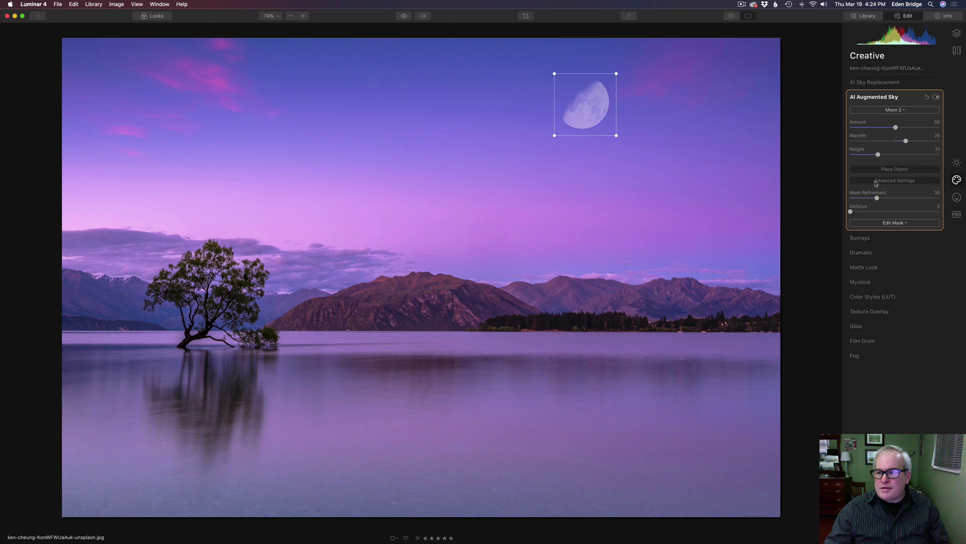
{"action": "left_click", "coordinate": [898, 170]}
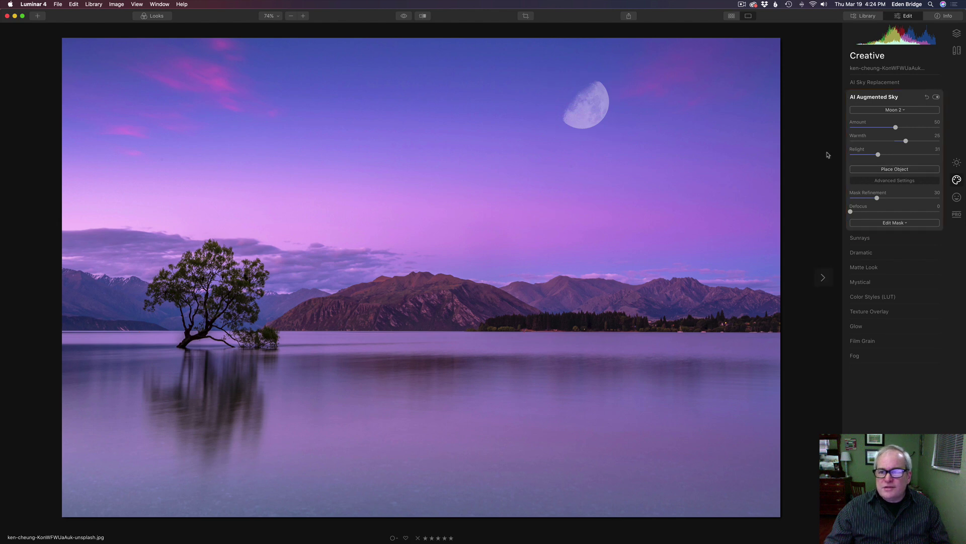
{"action": "left_click_drag", "start_coordinate": [879, 155], "coordinate": [905, 157]}
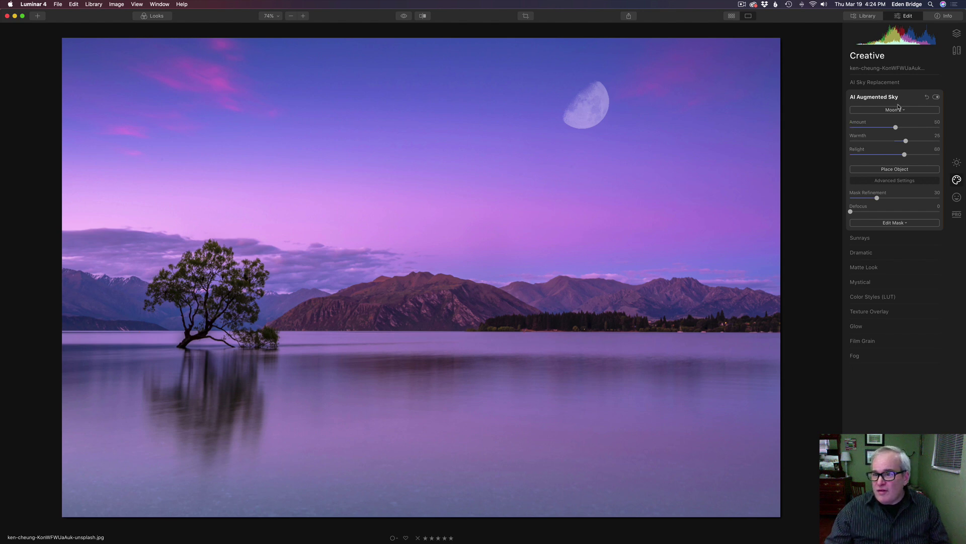
Step: Replace the moon with Mountains 1, then the Mountains 2 snowy peaks at Amount 100
{"action": "left_click", "coordinate": [895, 110]}
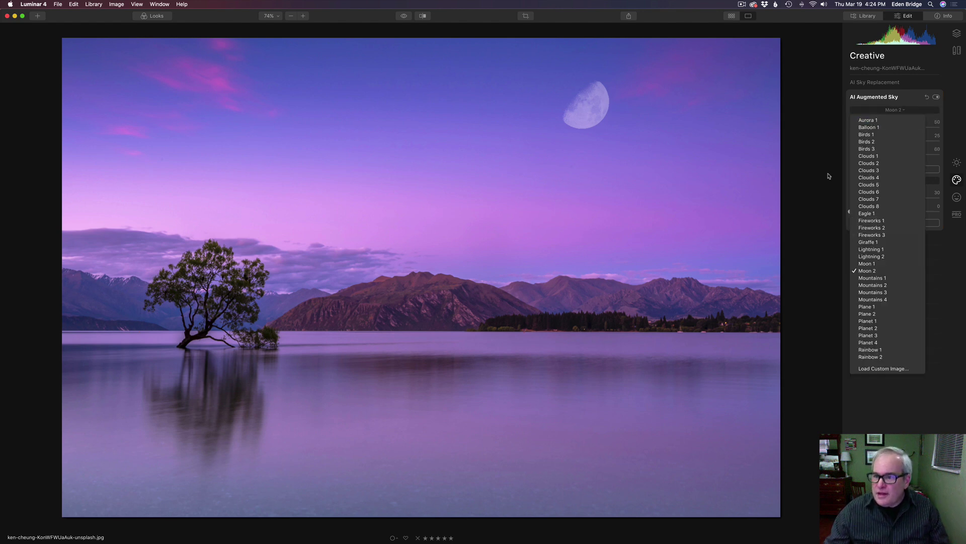
{"action": "left_click", "coordinate": [881, 278]}
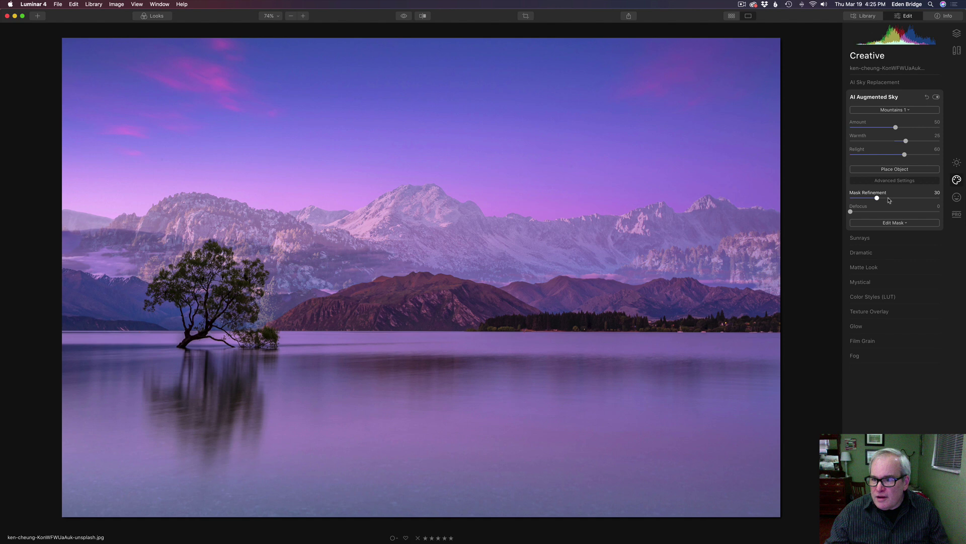
{"action": "left_click", "coordinate": [897, 171]}
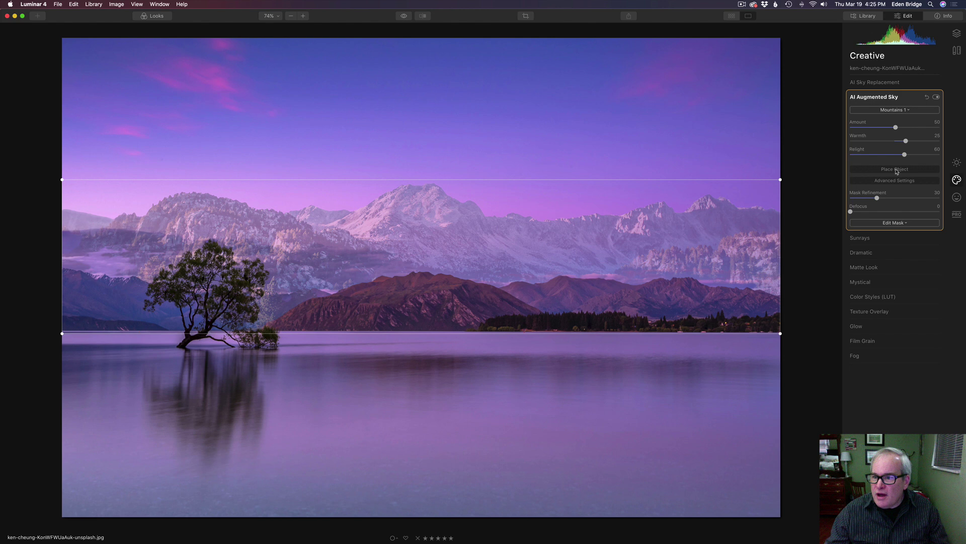
{"action": "left_click", "coordinate": [896, 111]}
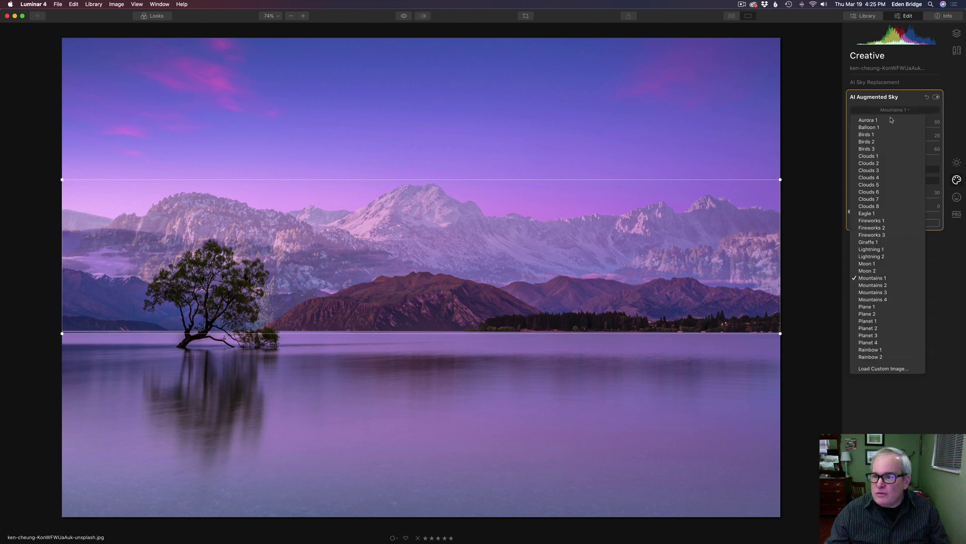
{"action": "left_click", "coordinate": [882, 284]}
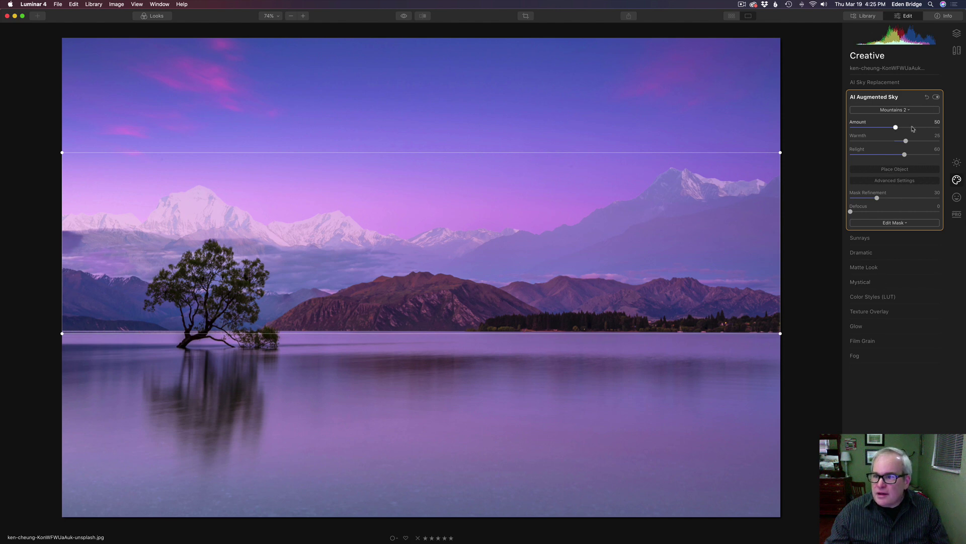
{"action": "left_click_drag", "start_coordinate": [895, 127], "coordinate": [940, 128]}
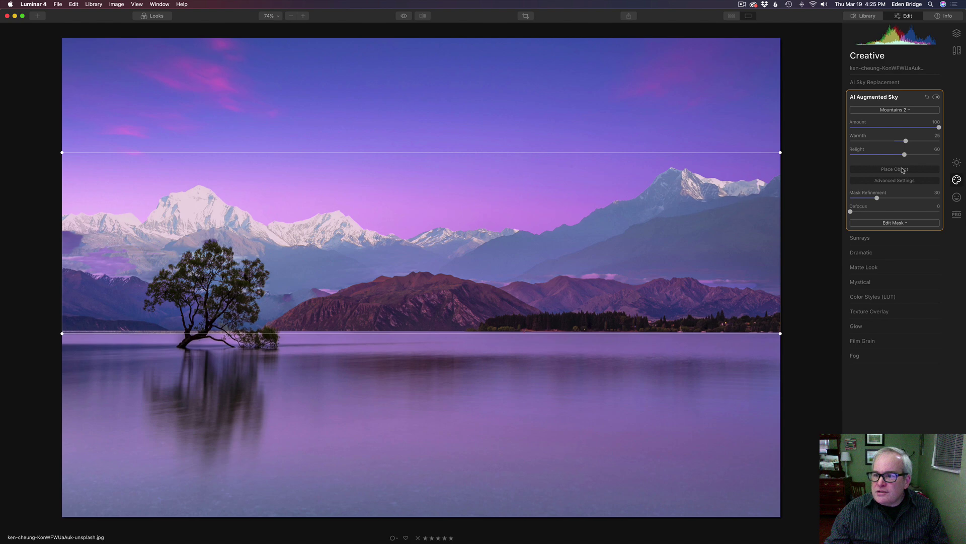
Step: Try the jagged Mountains 3, then settle on the single snowy Mountains 4 peak
{"action": "left_click", "coordinate": [899, 110]}
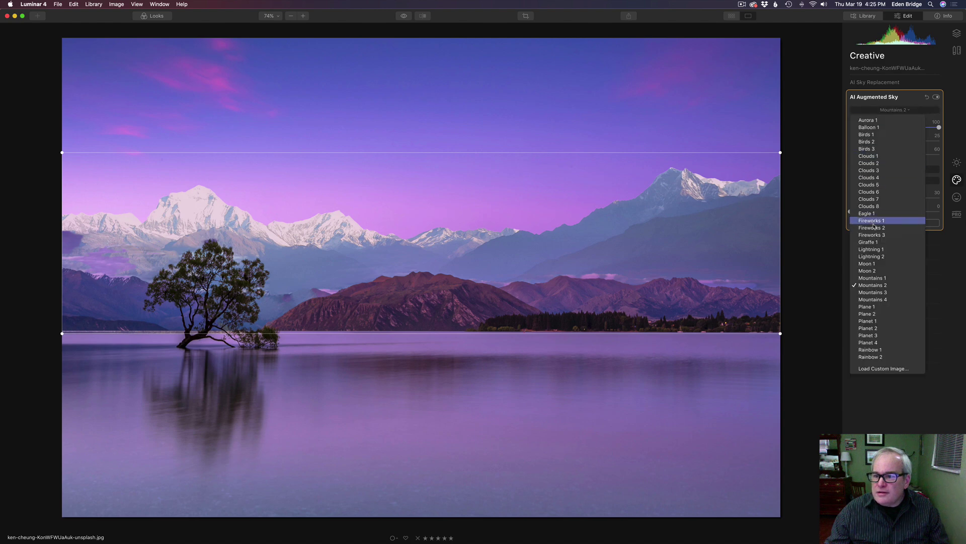
{"action": "left_click", "coordinate": [872, 292]}
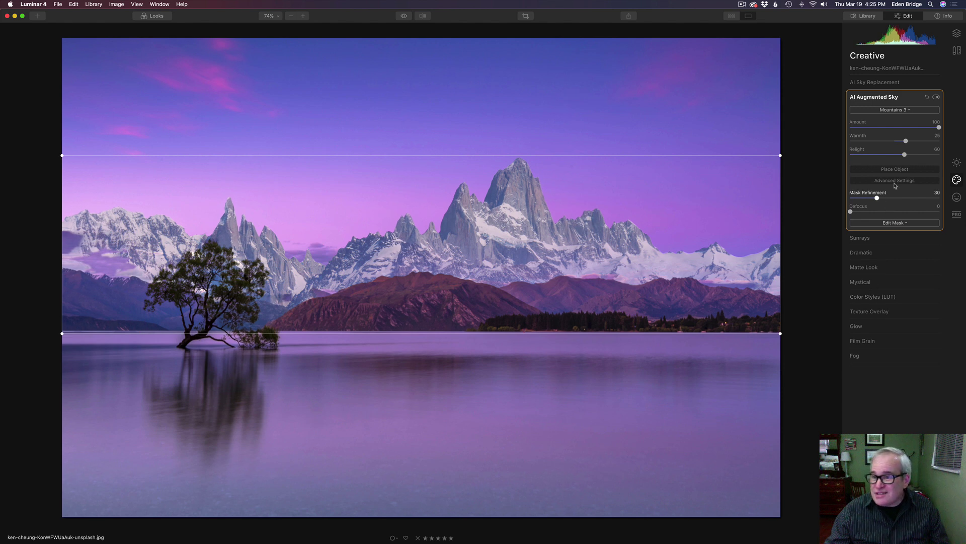
{"action": "left_click", "coordinate": [906, 111]}
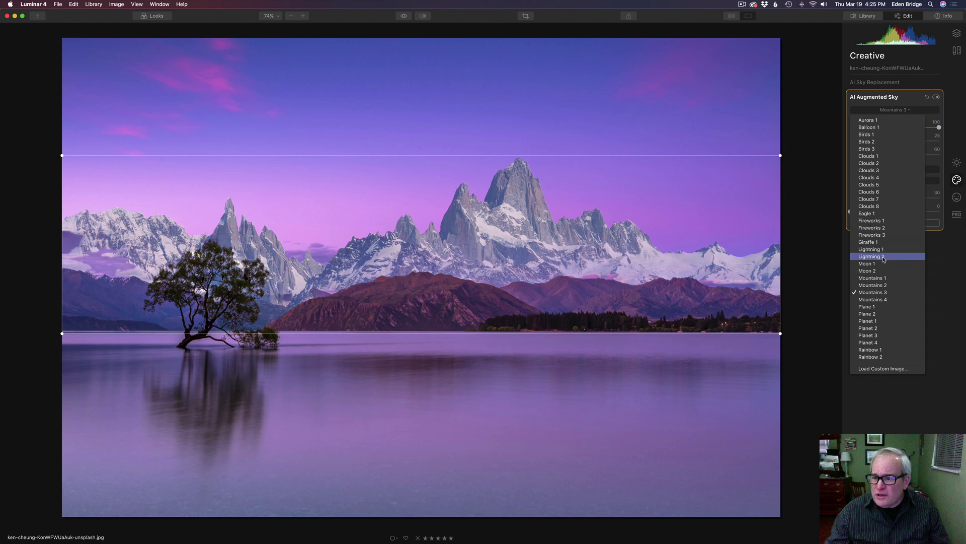
{"action": "left_click", "coordinate": [879, 301]}
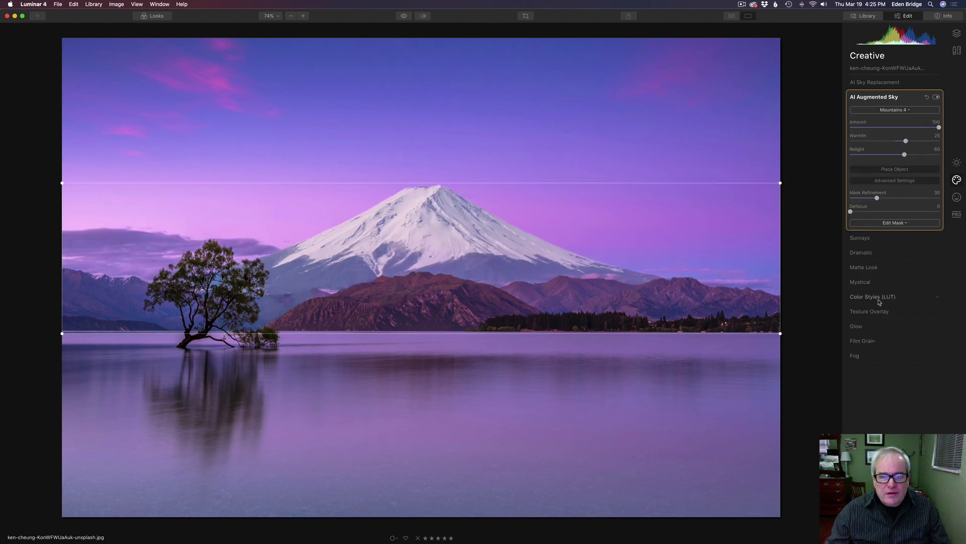
Step: Replace the mountain with the Plane 1 airplane, moved up-right, with Relight at 0
{"action": "left_click", "coordinate": [905, 111]}
{"action": "left_click", "coordinate": [886, 309]}
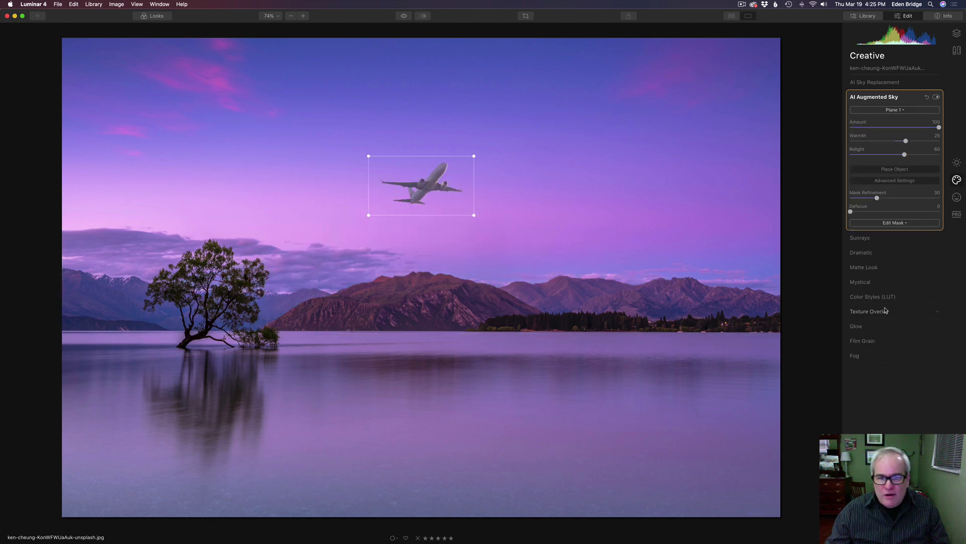
{"action": "left_click_drag", "start_coordinate": [448, 204], "coordinate": [475, 189]}
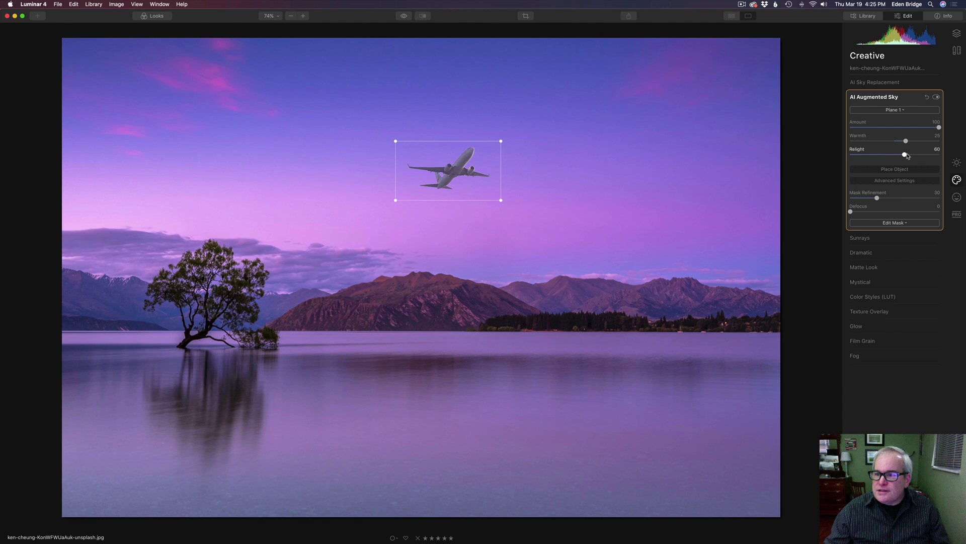
{"action": "left_click_drag", "start_coordinate": [904, 156], "coordinate": [860, 154]}
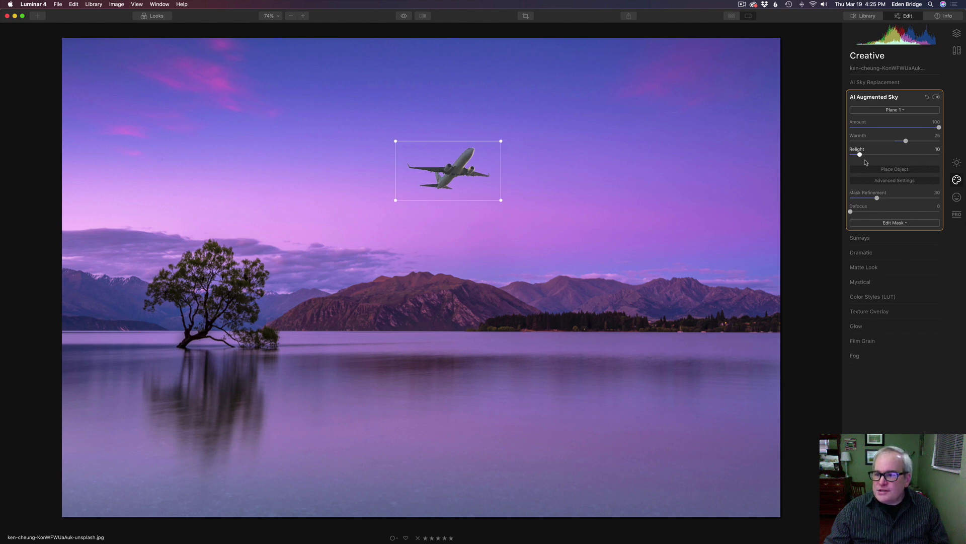
Step: Soften the airplane with Defocus 2 and swap in the head-on Plane 2
{"action": "left_click_drag", "start_coordinate": [852, 212], "coordinate": [855, 214]}
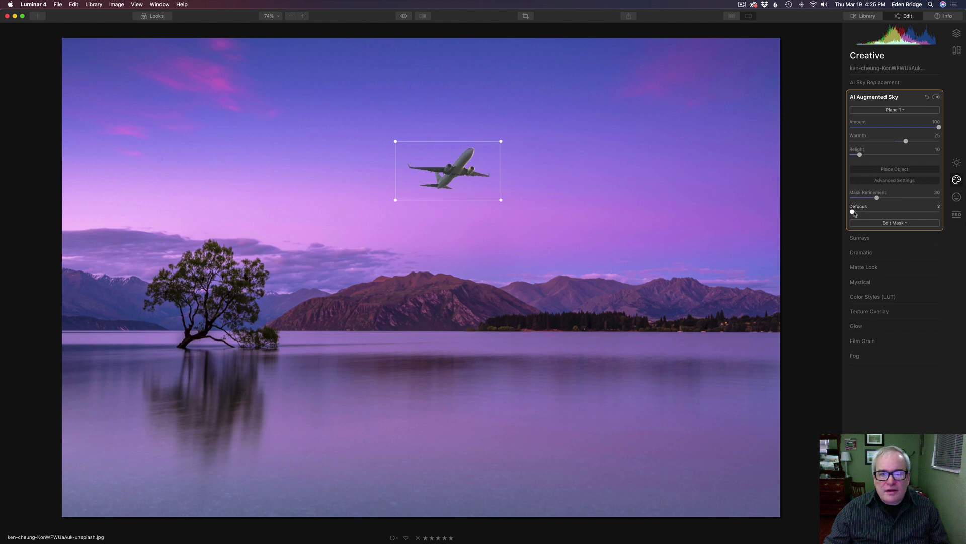
{"action": "left_click", "coordinate": [914, 109]}
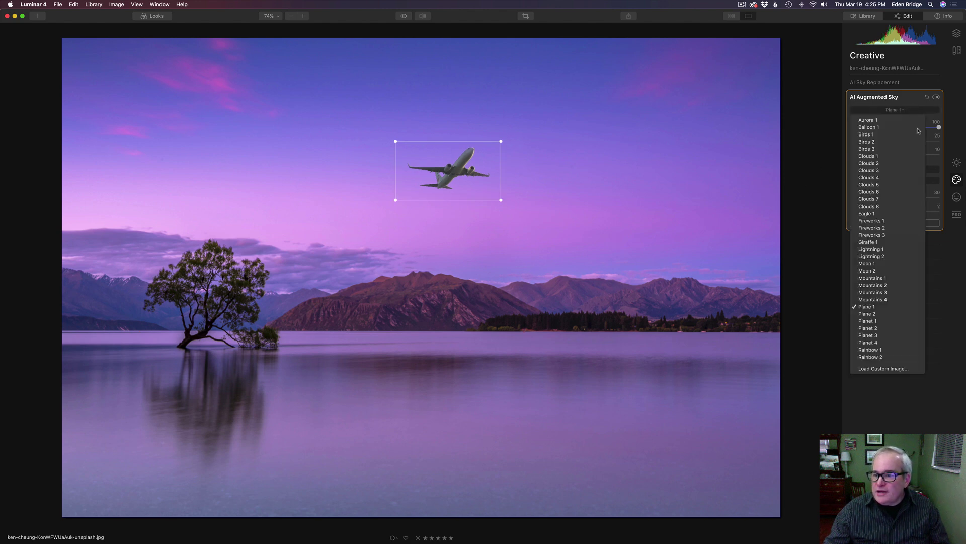
{"action": "left_click", "coordinate": [892, 315]}
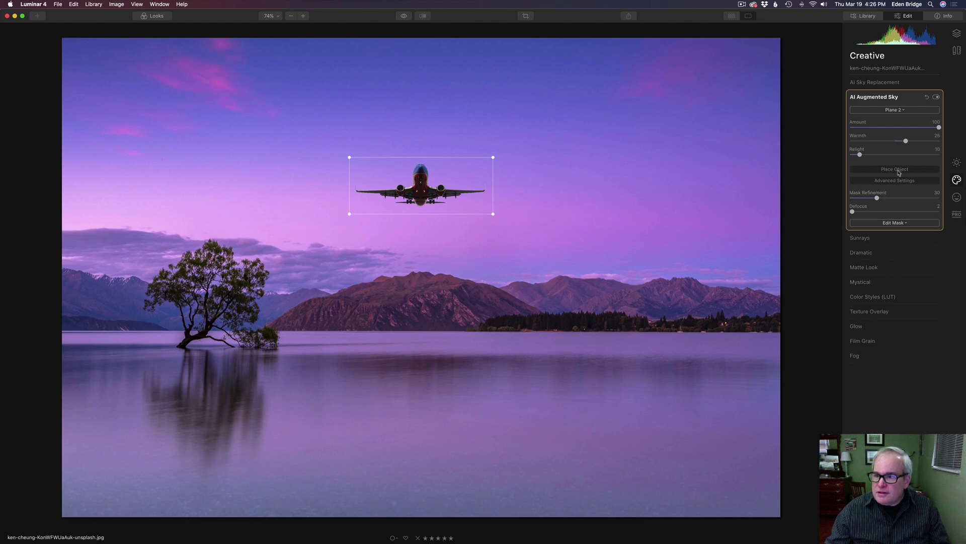
Step: Cycle through Planet 1, Planet 2, Planet 3 and the ringed Planet 4, then choose Rainbow 1
{"action": "left_click", "coordinate": [894, 109]}
{"action": "left_click", "coordinate": [880, 321]}
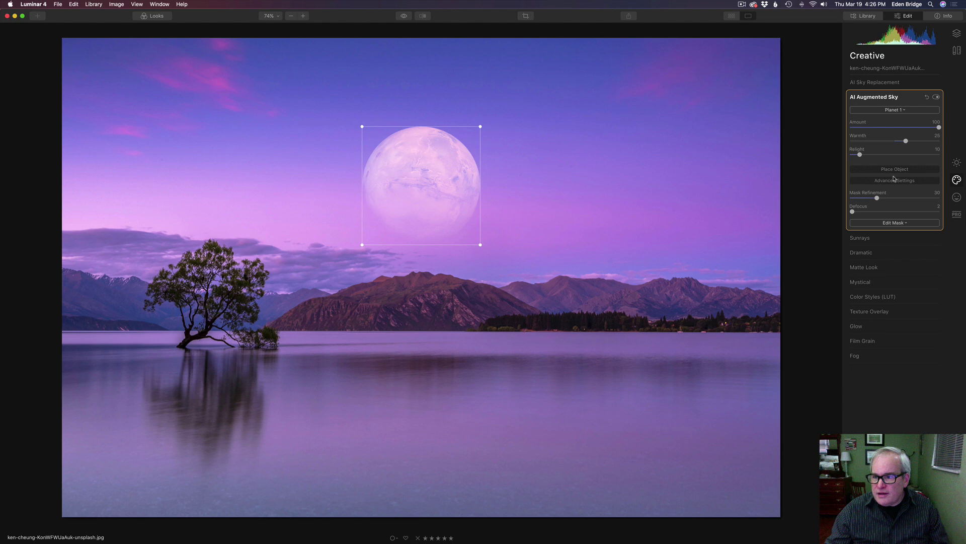
{"action": "left_click", "coordinate": [894, 110]}
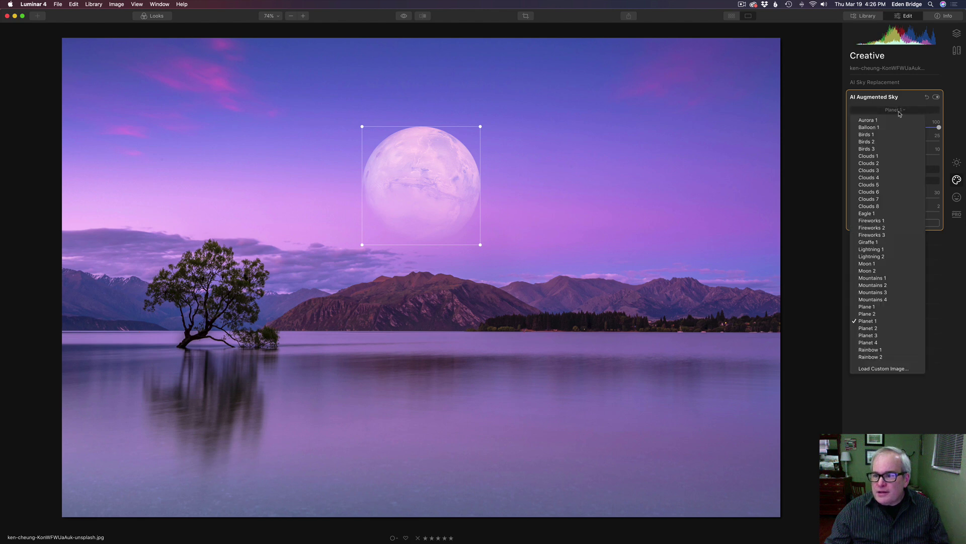
{"action": "left_click", "coordinate": [880, 328]}
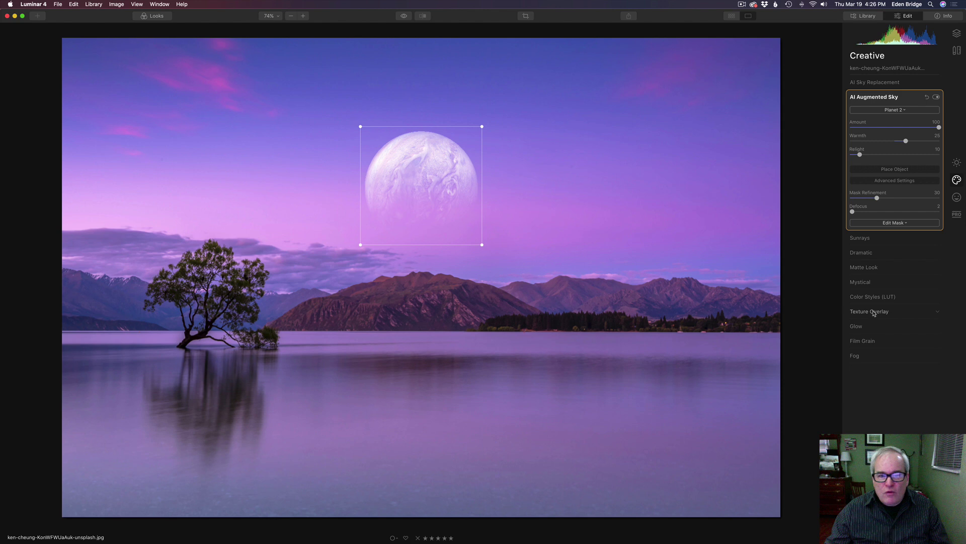
{"action": "left_click", "coordinate": [899, 110]}
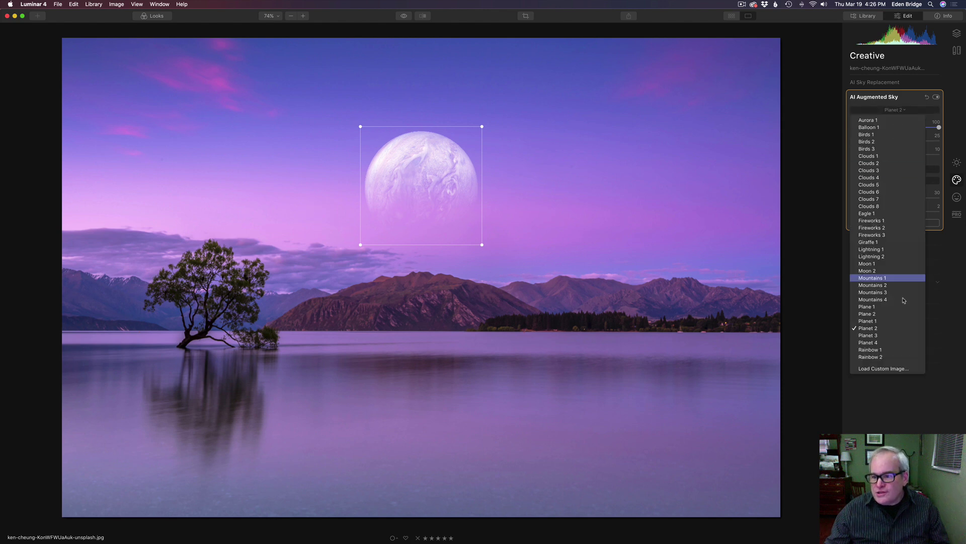
{"action": "left_click", "coordinate": [885, 338]}
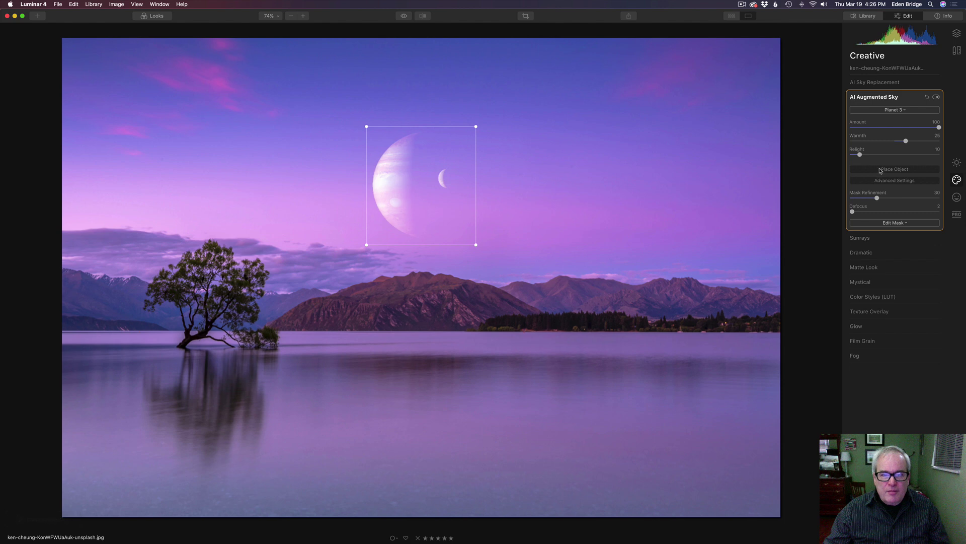
{"action": "left_click", "coordinate": [887, 110]}
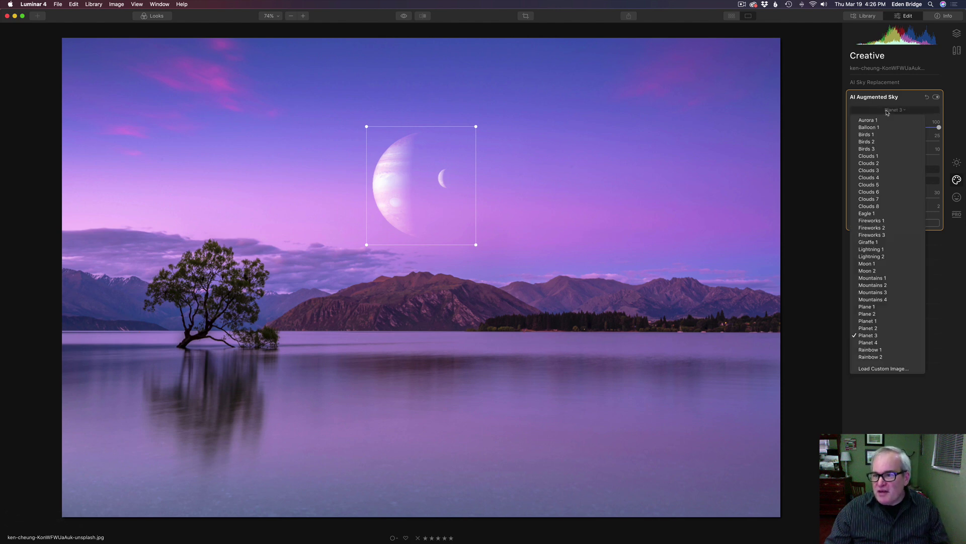
{"action": "left_click", "coordinate": [866, 342]}
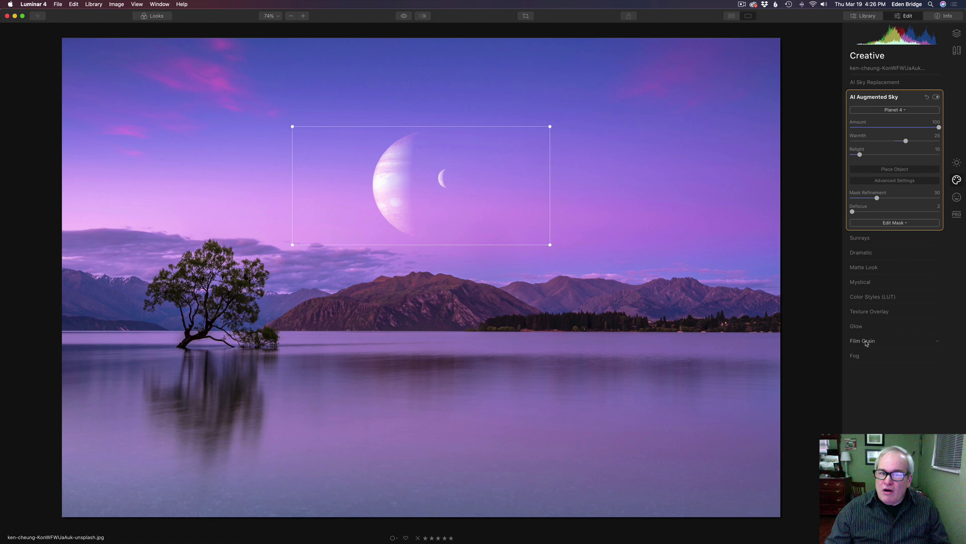
{"action": "left_click", "coordinate": [904, 111]}
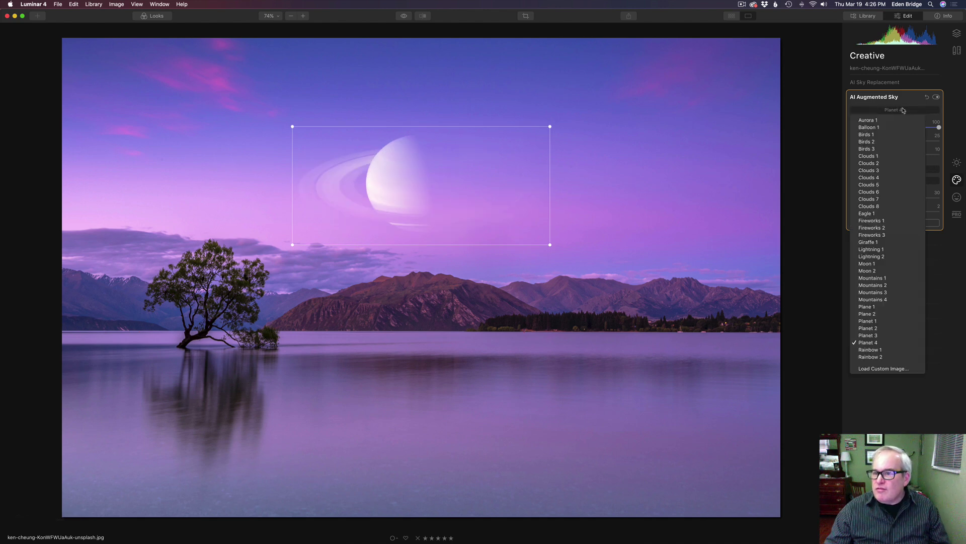
{"action": "left_click", "coordinate": [873, 350]}
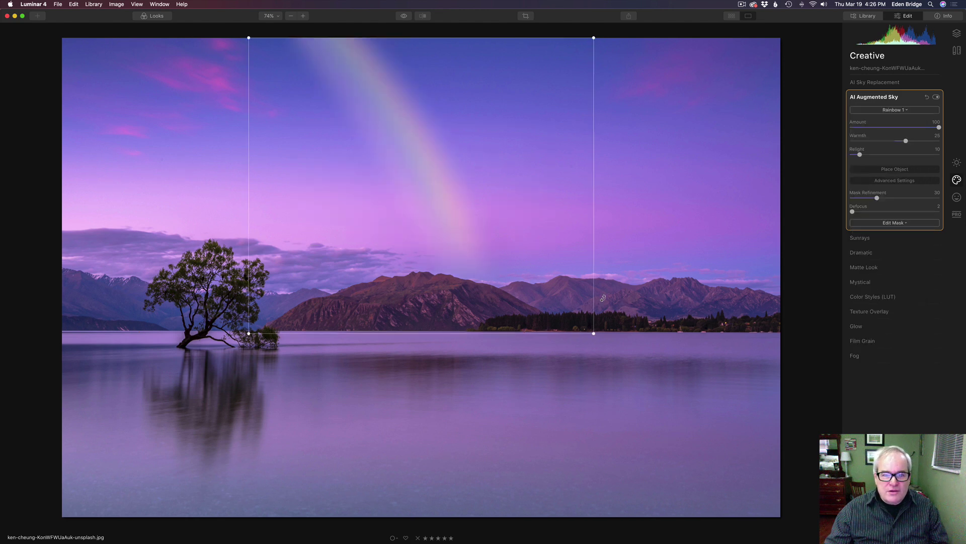
Step: Move the rainbow up and right, then fade its Amount to 78
{"action": "left_click_drag", "start_coordinate": [507, 264], "coordinate": [628, 252]}
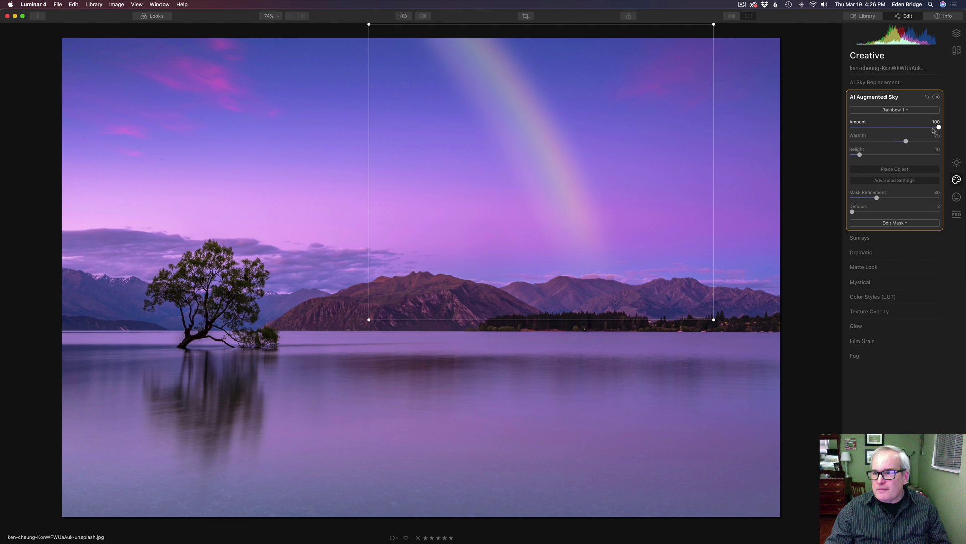
{"action": "left_click", "coordinate": [911, 168]}
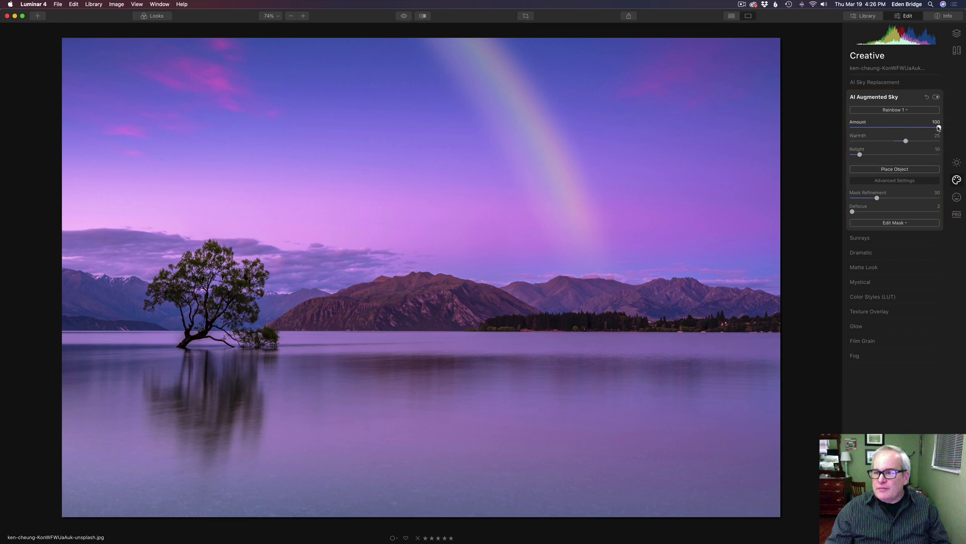
{"action": "left_click_drag", "start_coordinate": [939, 127], "coordinate": [919, 129]}
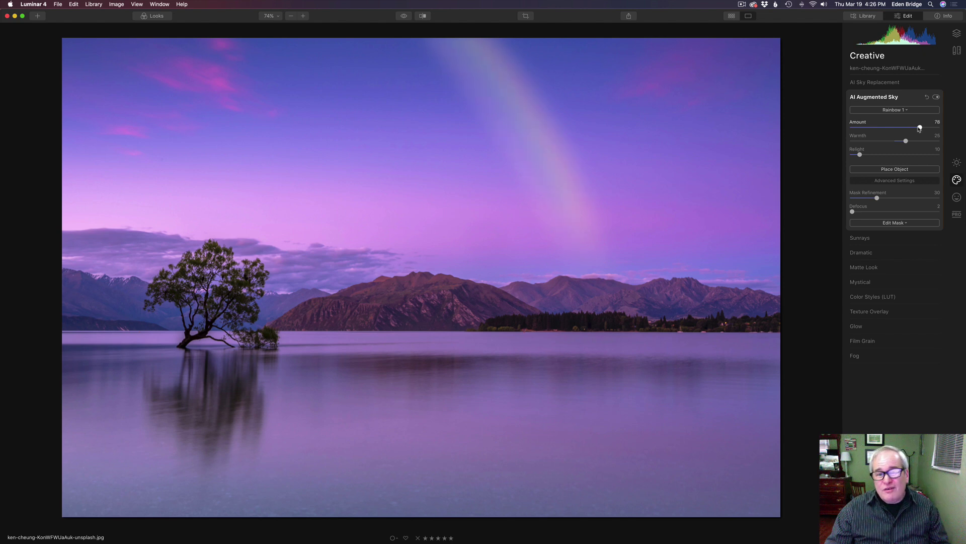
Step: Compare the full-arc Rainbow 2, then return to the diagonal Rainbow 1
{"action": "left_click", "coordinate": [876, 110]}
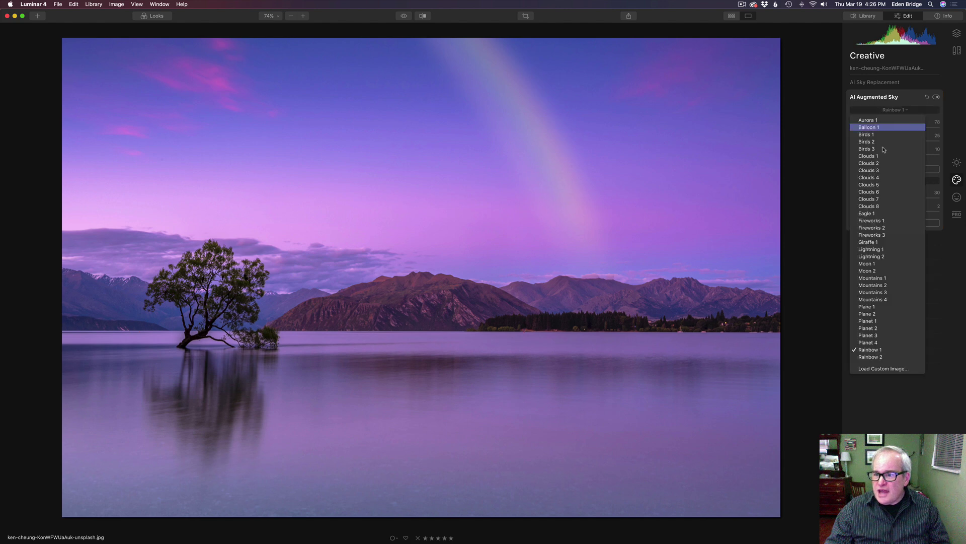
{"action": "left_click", "coordinate": [878, 357]}
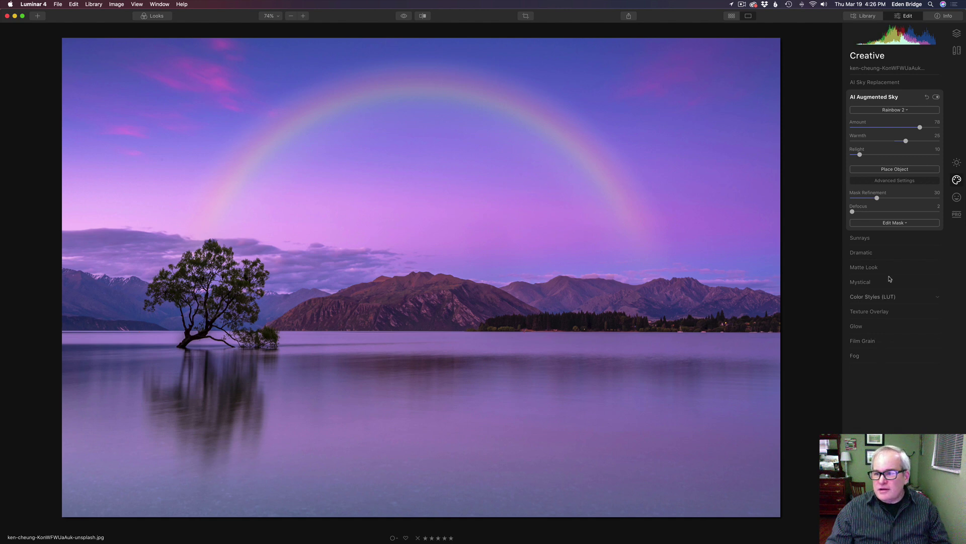
{"action": "left_click", "coordinate": [899, 110]}
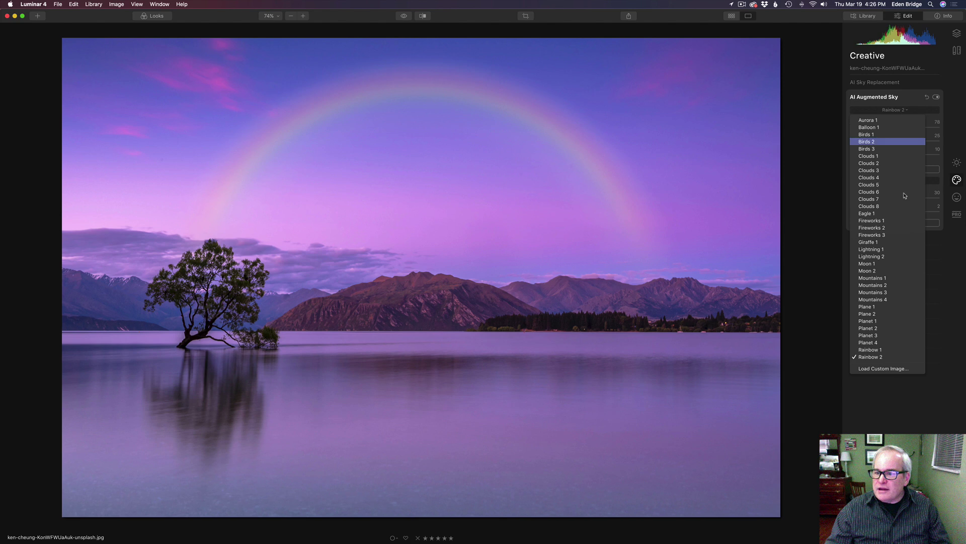
{"action": "left_click", "coordinate": [889, 350]}
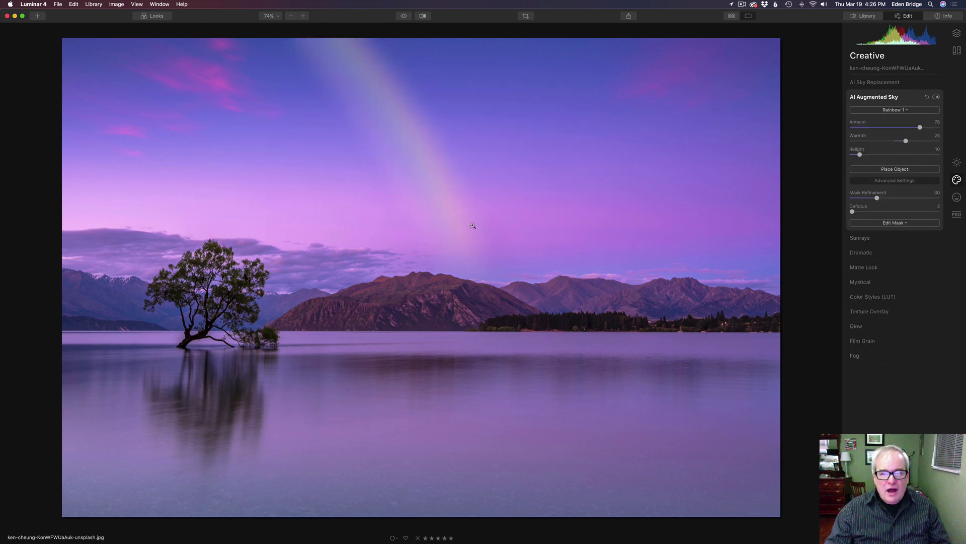
Step: Shift Rainbow 1 right across the sky and set Relight 37, Warmth 30 and Amount 80
{"action": "left_click", "coordinate": [901, 170]}
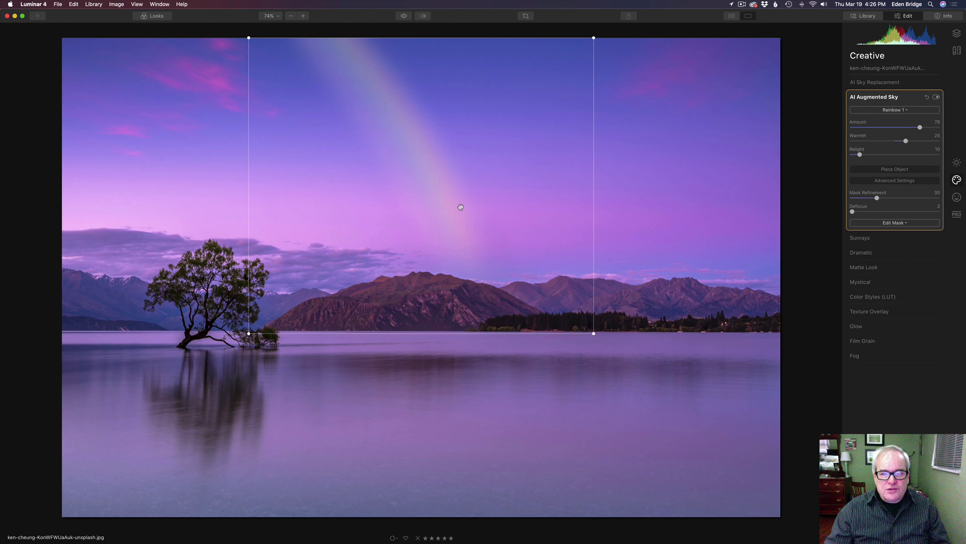
{"action": "left_click_drag", "start_coordinate": [455, 212], "coordinate": [596, 206]}
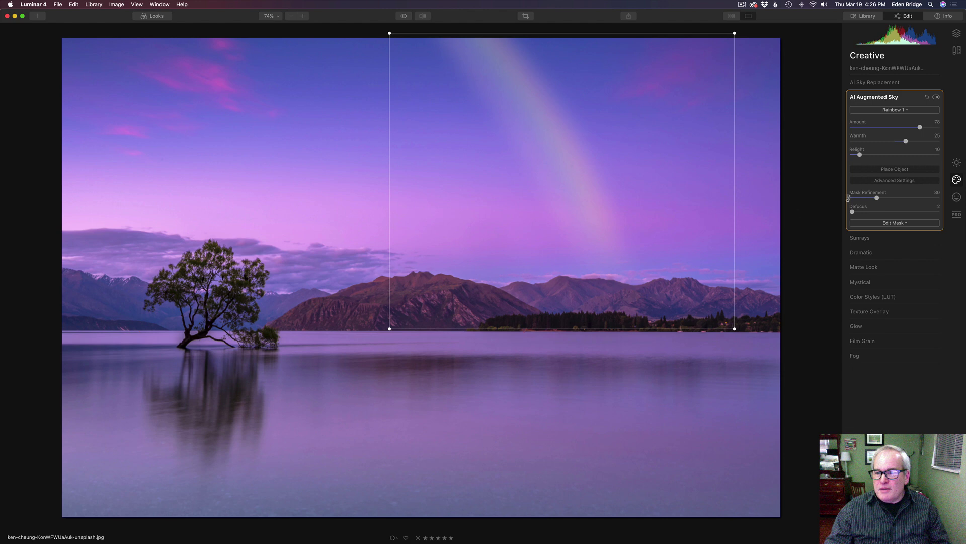
{"action": "left_click", "coordinate": [911, 169]}
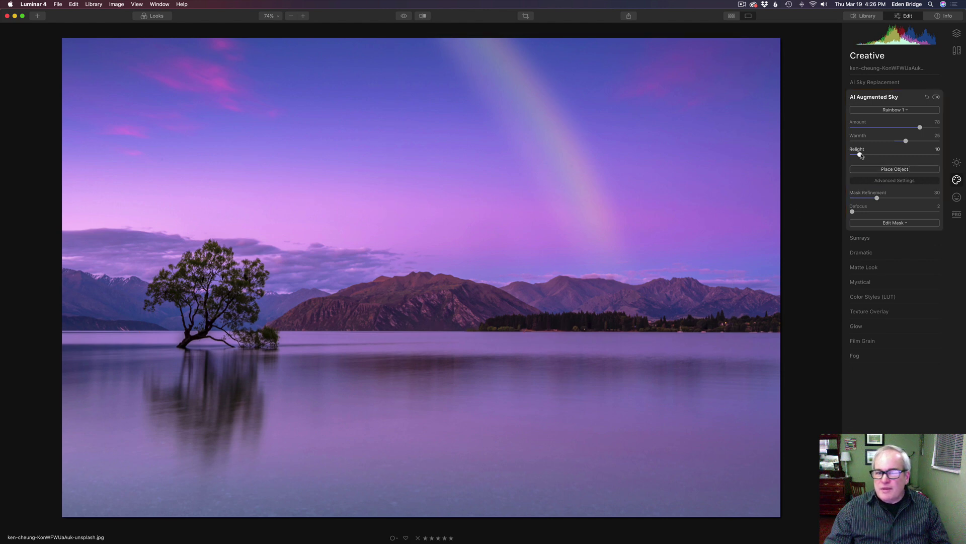
{"action": "left_click_drag", "start_coordinate": [859, 154], "coordinate": [909, 142]}
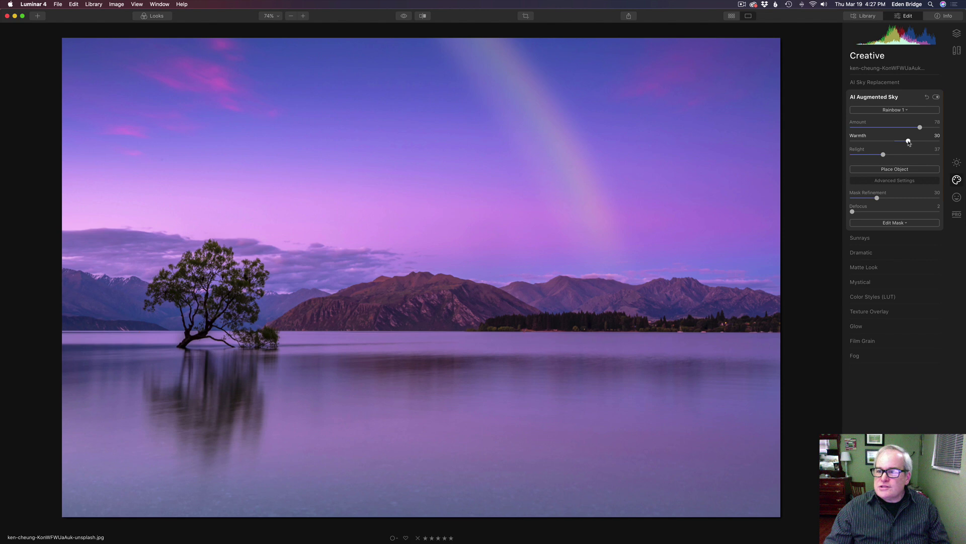
{"action": "mouse_move", "coordinate": [922, 128]}
{"action": "left_mouse_down"}
{"action": "mouse_move", "coordinate": [965, 135]}
{"action": "mouse_move", "coordinate": [923, 134]}
{"action": "left_mouse_up"}
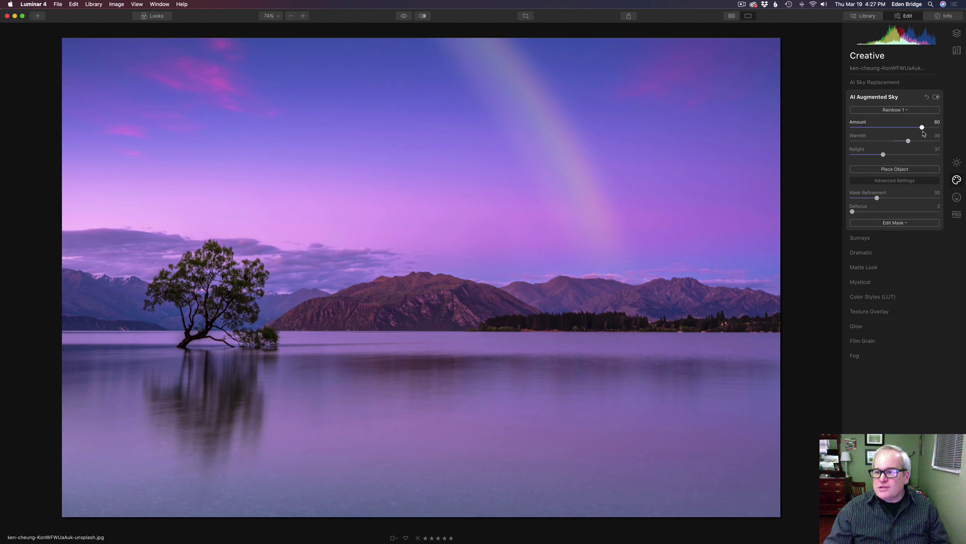